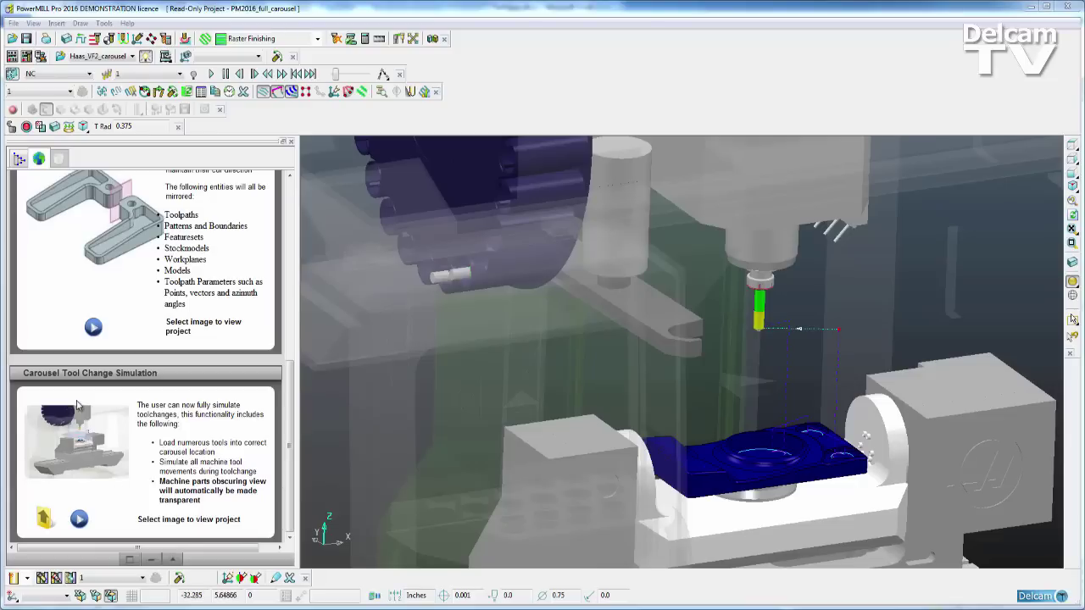
Show the project explorer tree with the Haas_VF2_carousel machine, NC program, toolpaths and tools.
{"action": "left_click", "coordinate": [18, 160]}
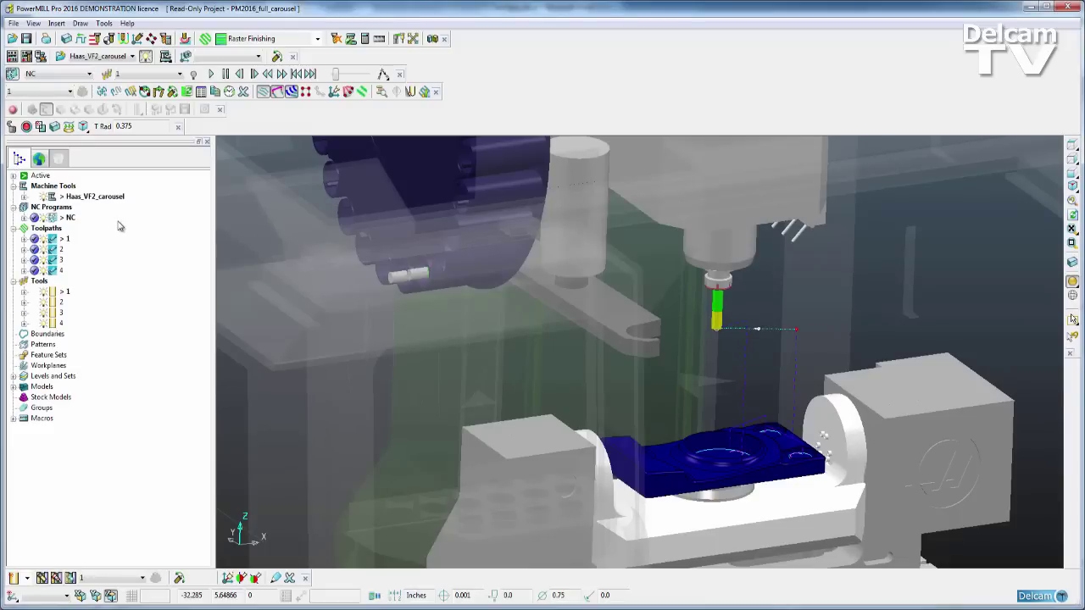
Simulate the NC program from the start and play it through the Haas VF2 carousel tool change.
{"action": "right_click", "coordinate": [52, 218]}
{"action": "left_click", "coordinate": [93, 245]}
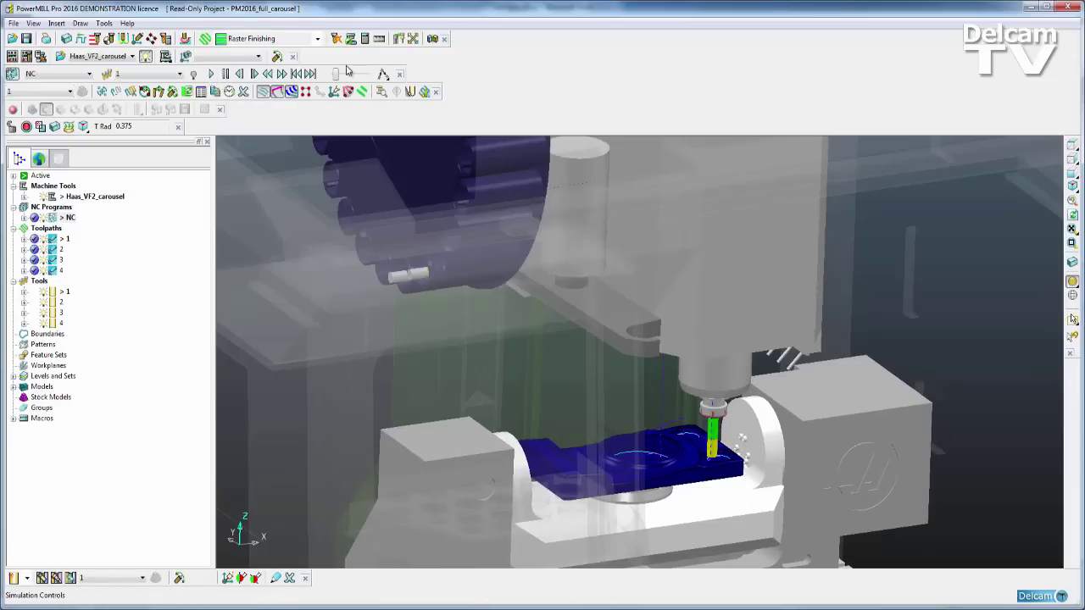
{"action": "left_click", "coordinate": [212, 74]}
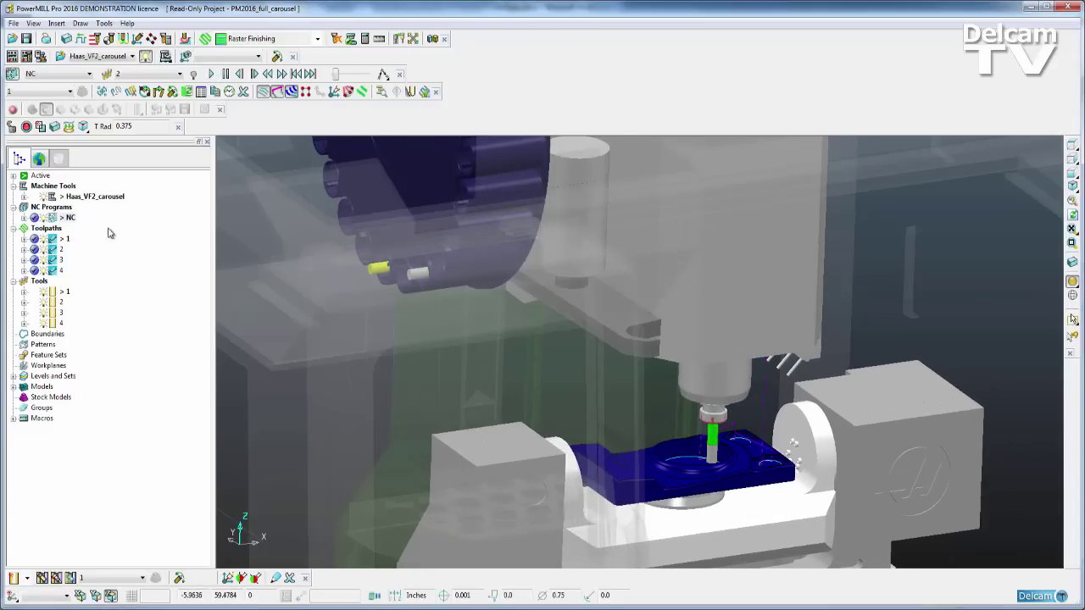
Reset the simulation to the program start and run 'simulate toolchange 2' in the command window.
{"action": "right_click", "coordinate": [56, 219]}
{"action": "left_click", "coordinate": [102, 248]}
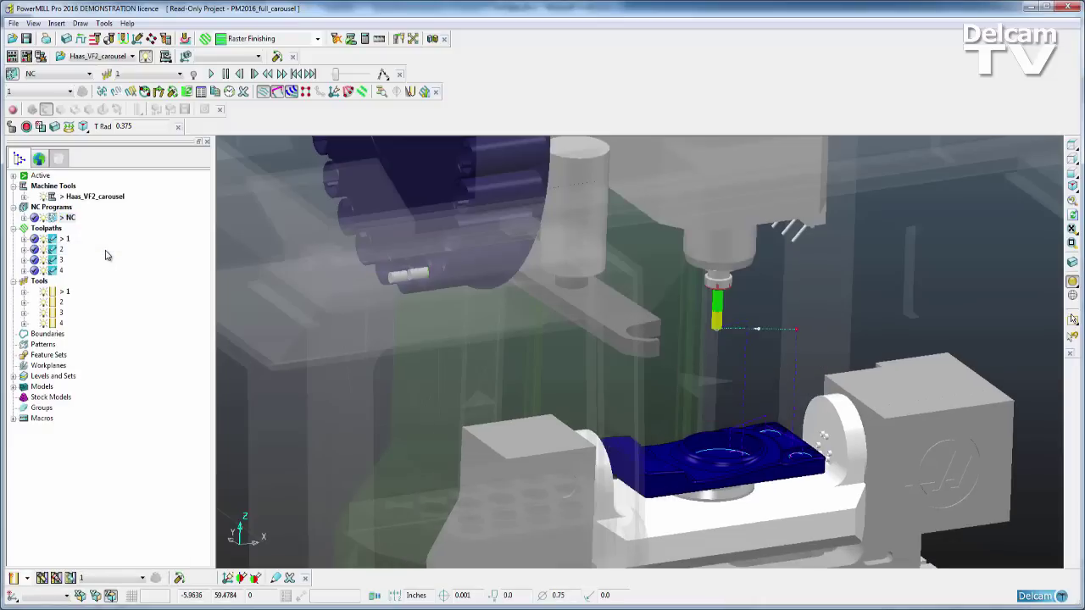
{"action": "left_click", "coordinate": [126, 23]}
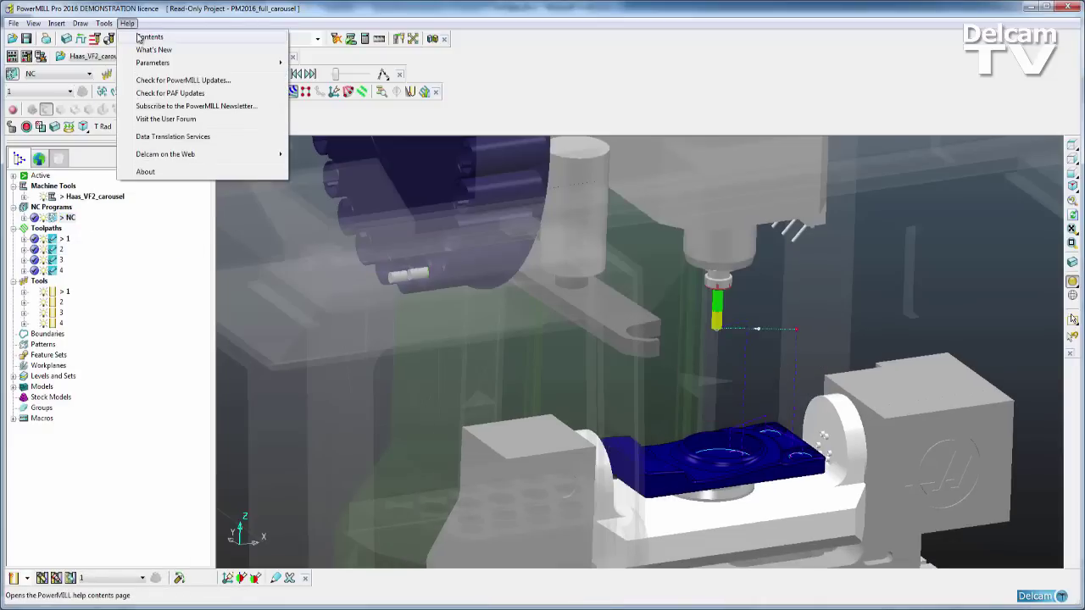
{"action": "left_click", "coordinate": [112, 38]}
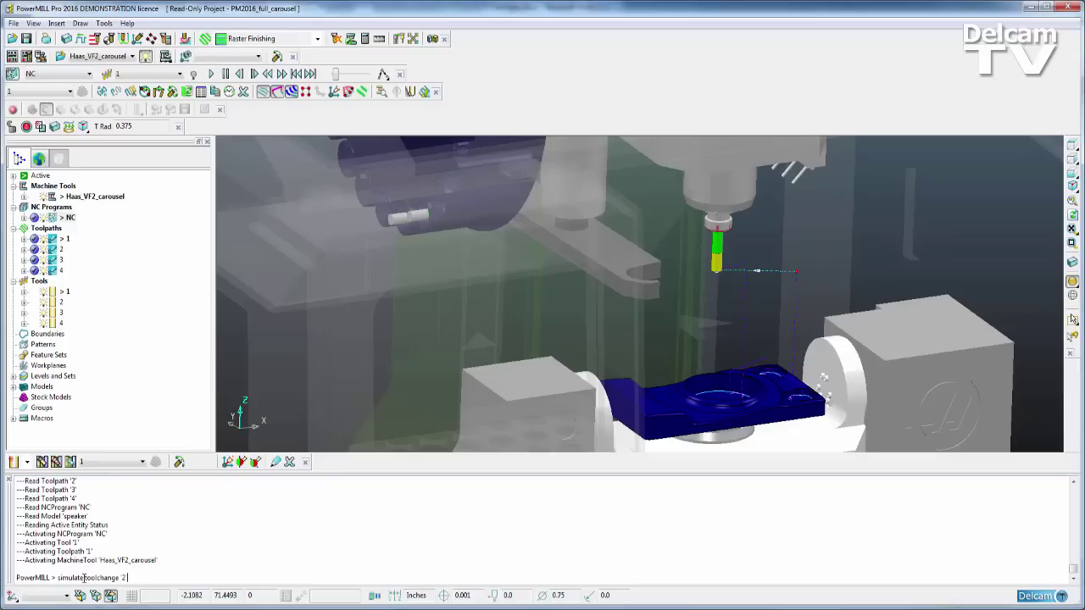
{"action": "key", "text": "Return"}
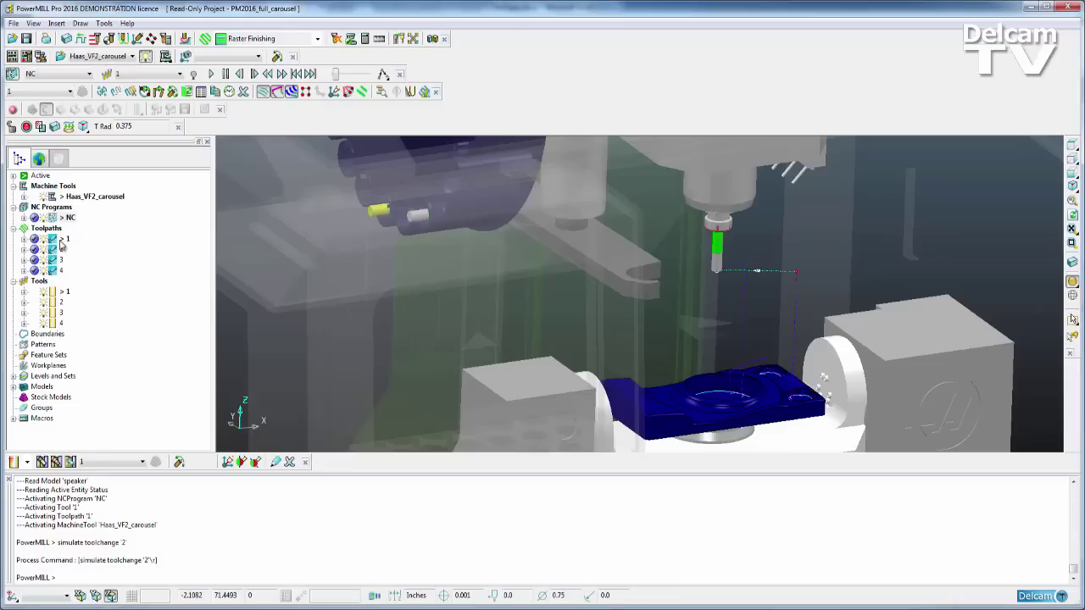
Open the PM2016_Carousel example folder from the demo page and open TechSpec.docx.
{"action": "left_click", "coordinate": [39, 159]}
{"action": "scroll", "coordinate": [37, 411], "scroll_direction": "down", "scroll_amount": 3}
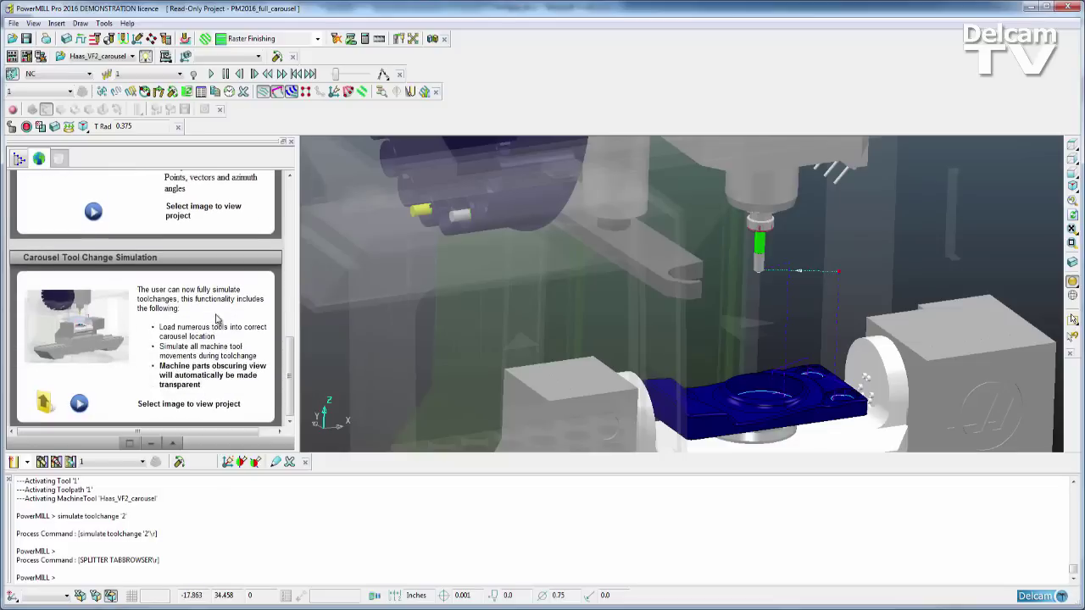
{"action": "left_click", "coordinate": [42, 405]}
{"action": "left_click_drag", "start_coordinate": [437, 120], "coordinate": [542, 114]}
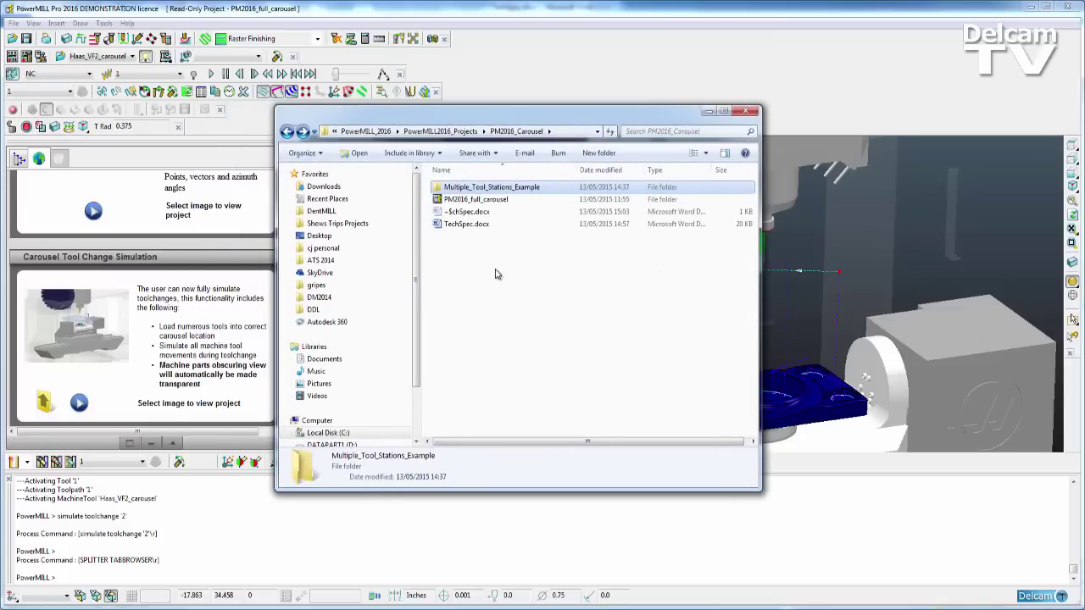
{"action": "double_click", "coordinate": [470, 224]}
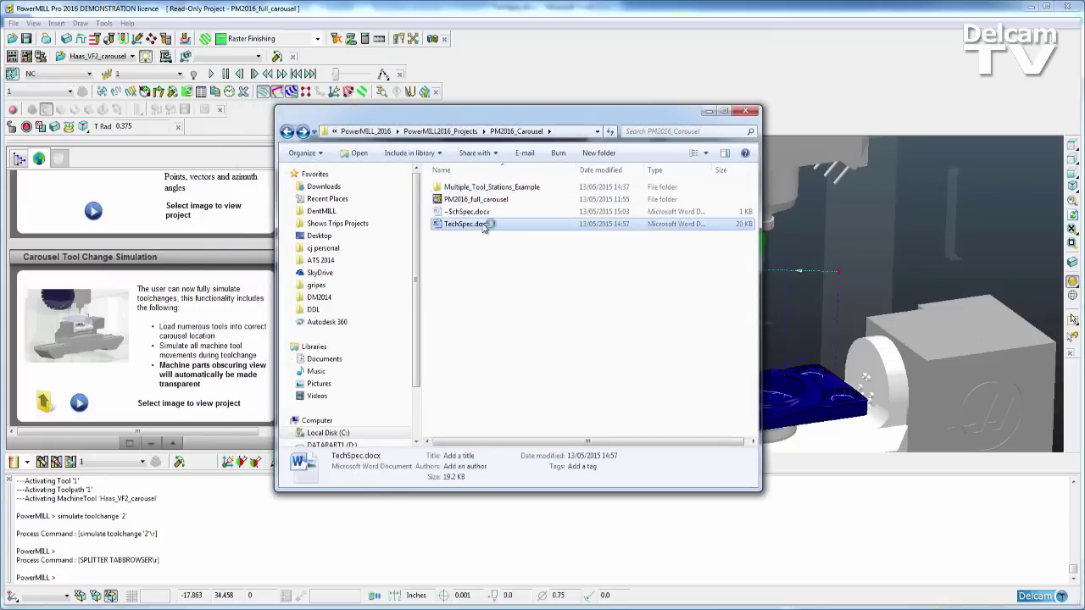
Scroll through TechSpec's Introduction and Functionality Changes down to the HIDDEN priority example.
{"action": "scroll", "coordinate": [583, 245], "scroll_direction": "up", "scroll_amount": 15}
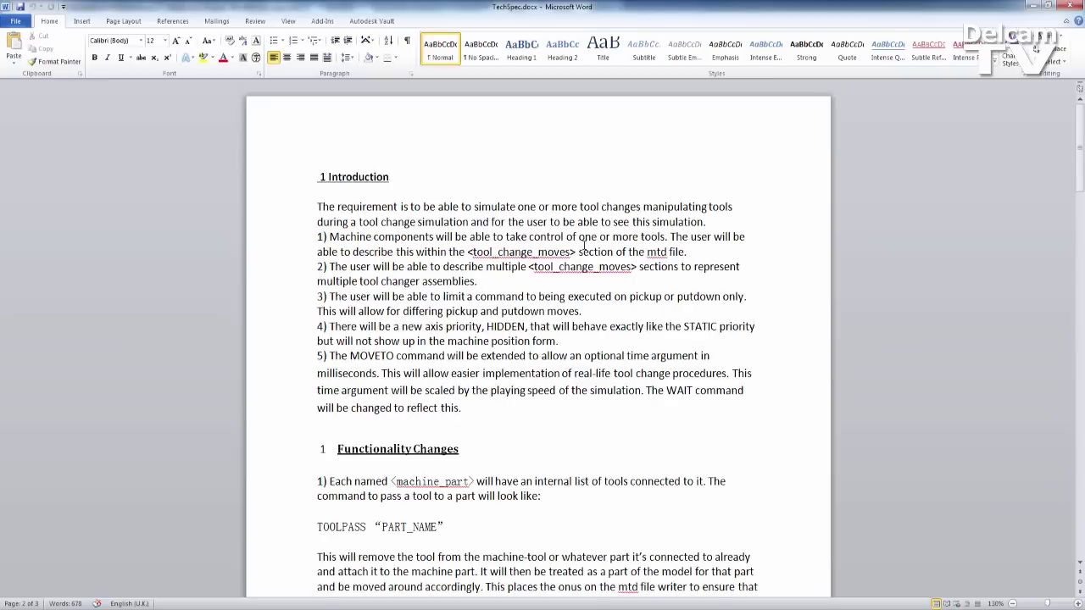
{"action": "scroll", "coordinate": [583, 245], "scroll_direction": "down", "scroll_amount": 2}
{"action": "scroll", "coordinate": [507, 257], "scroll_direction": "down", "scroll_amount": 1}
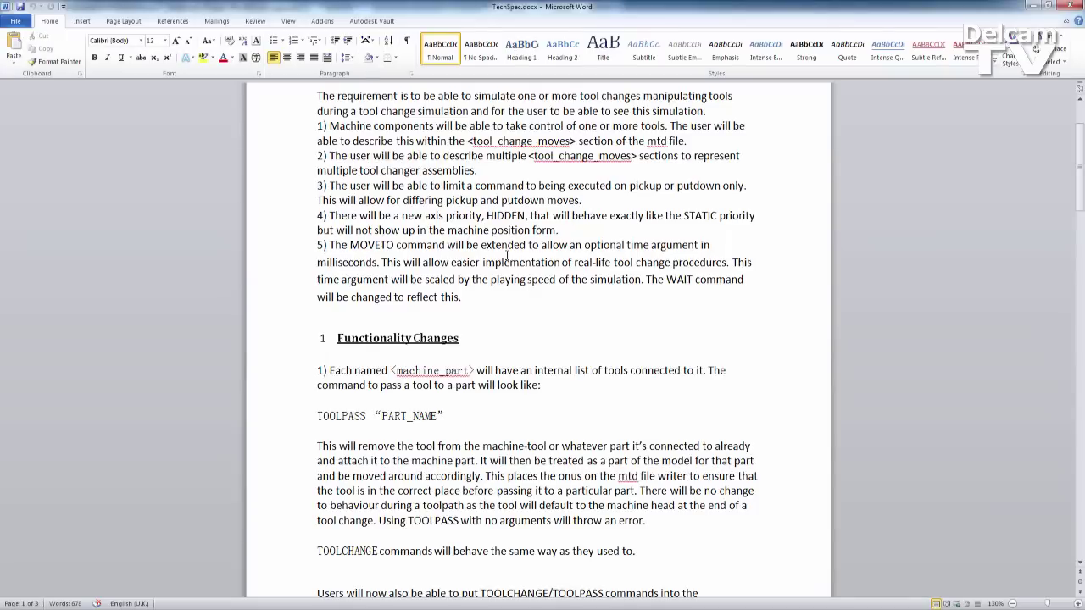
{"action": "scroll", "coordinate": [507, 256], "scroll_direction": "up", "scroll_amount": 1}
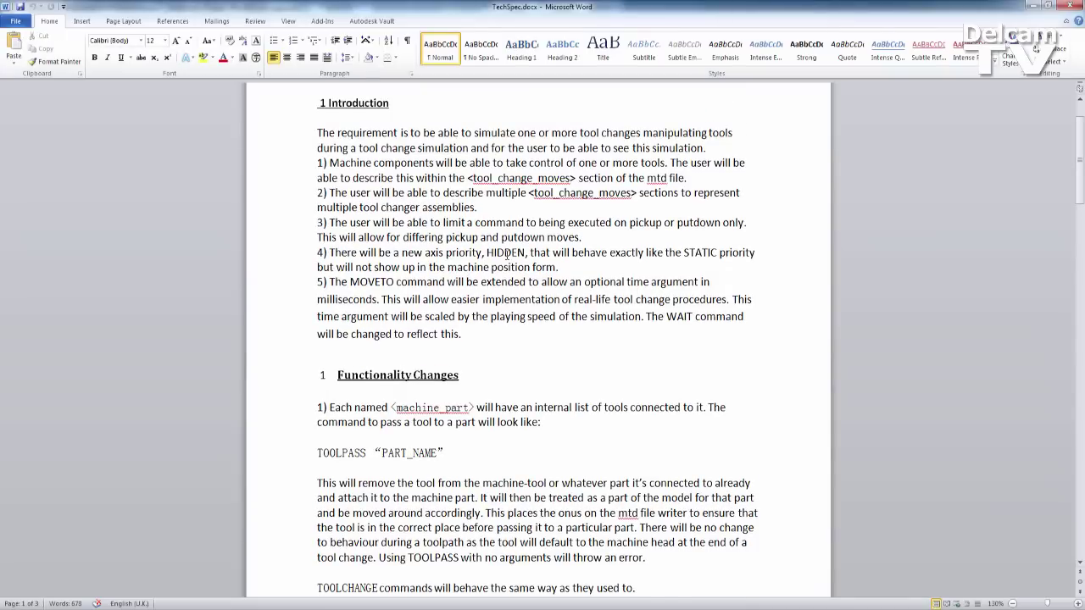
{"action": "scroll", "coordinate": [507, 256], "scroll_direction": "down", "scroll_amount": 2}
{"action": "scroll", "coordinate": [362, 350], "scroll_direction": "down", "scroll_amount": 2}
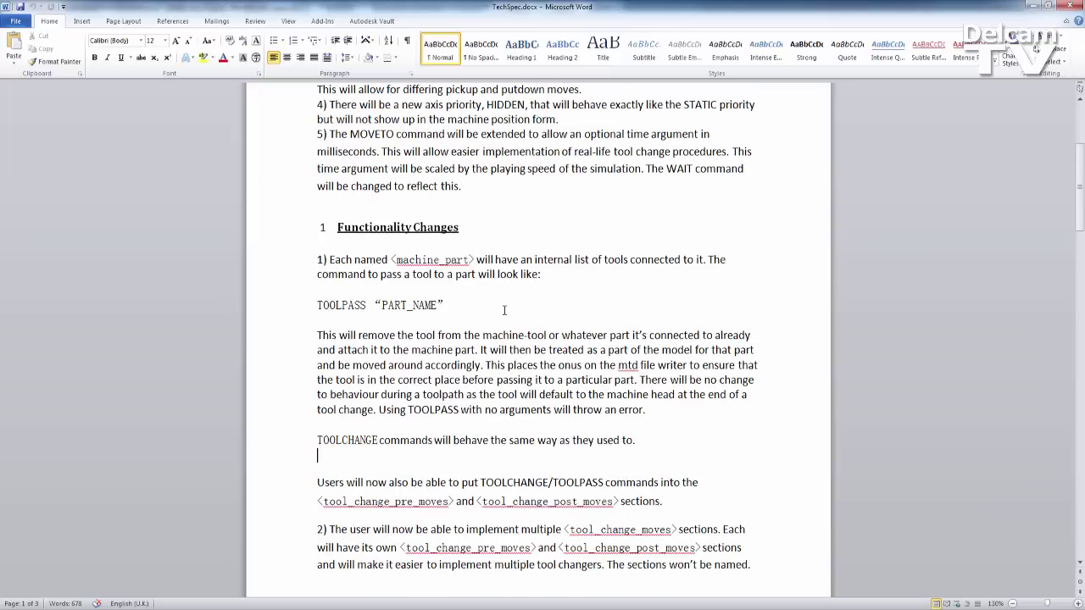
{"action": "scroll", "coordinate": [504, 310], "scroll_direction": "down", "scroll_amount": 2}
{"action": "scroll", "coordinate": [445, 403], "scroll_direction": "down", "scroll_amount": 9}
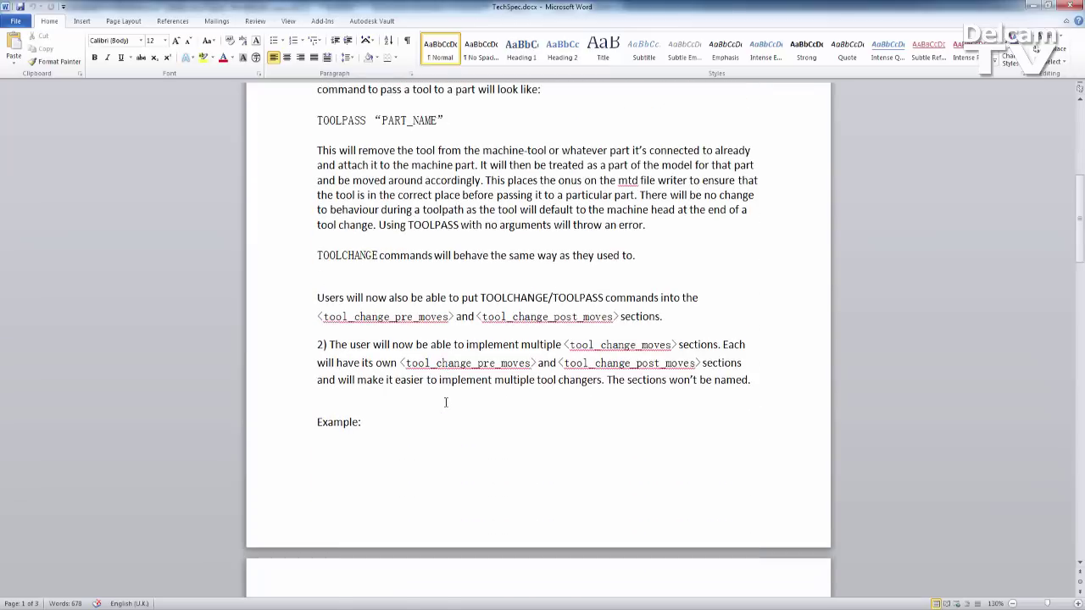
{"action": "scroll", "coordinate": [445, 403], "scroll_direction": "down", "scroll_amount": 10}
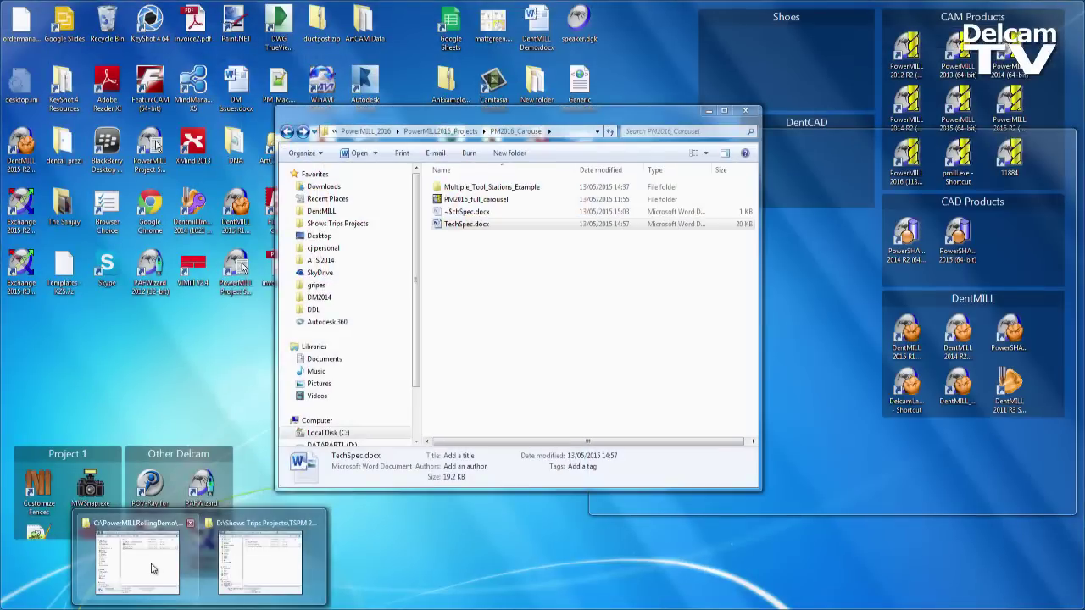
Open Haas_VF2_carousel.mtd from PM2016_full_carousel's mtddata folder in Notepad++.
{"action": "left_click", "coordinate": [152, 568]}
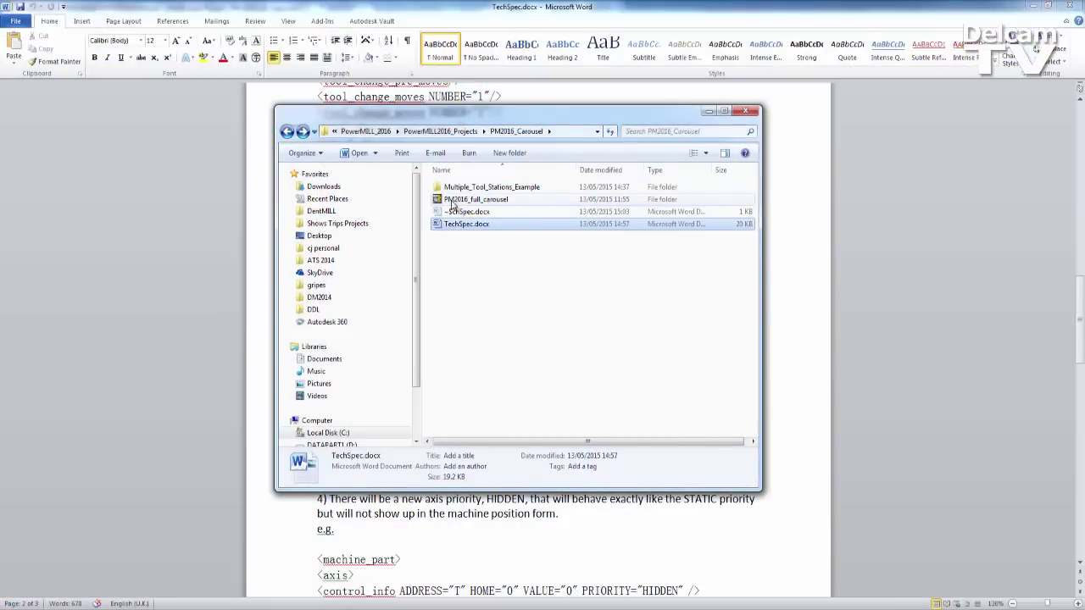
{"action": "double_click", "coordinate": [487, 200]}
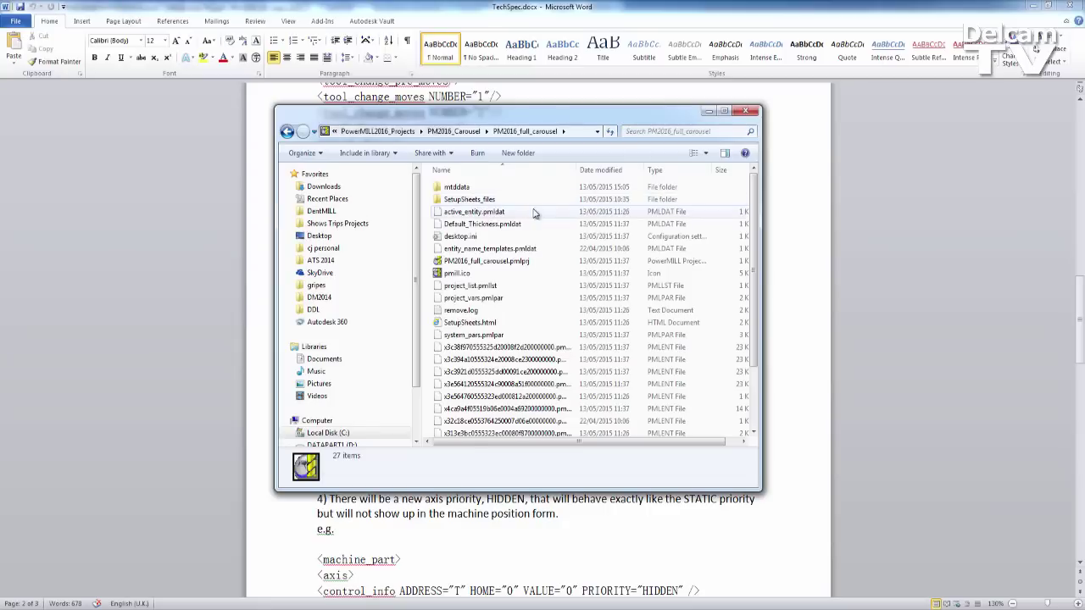
{"action": "double_click", "coordinate": [458, 186]}
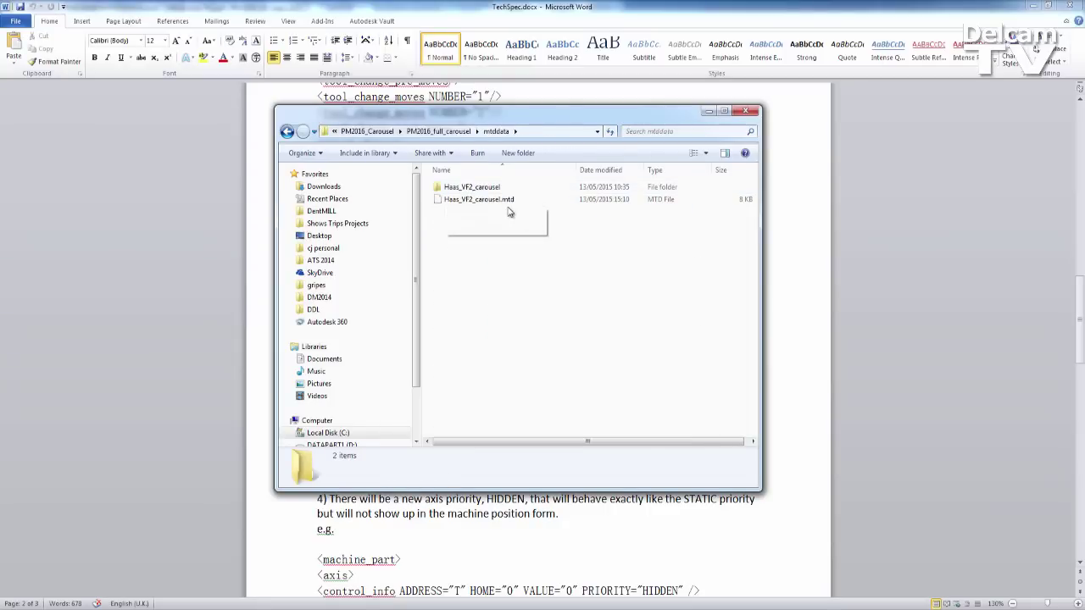
{"action": "left_click_drag", "start_coordinate": [509, 212], "coordinate": [448, 497]}
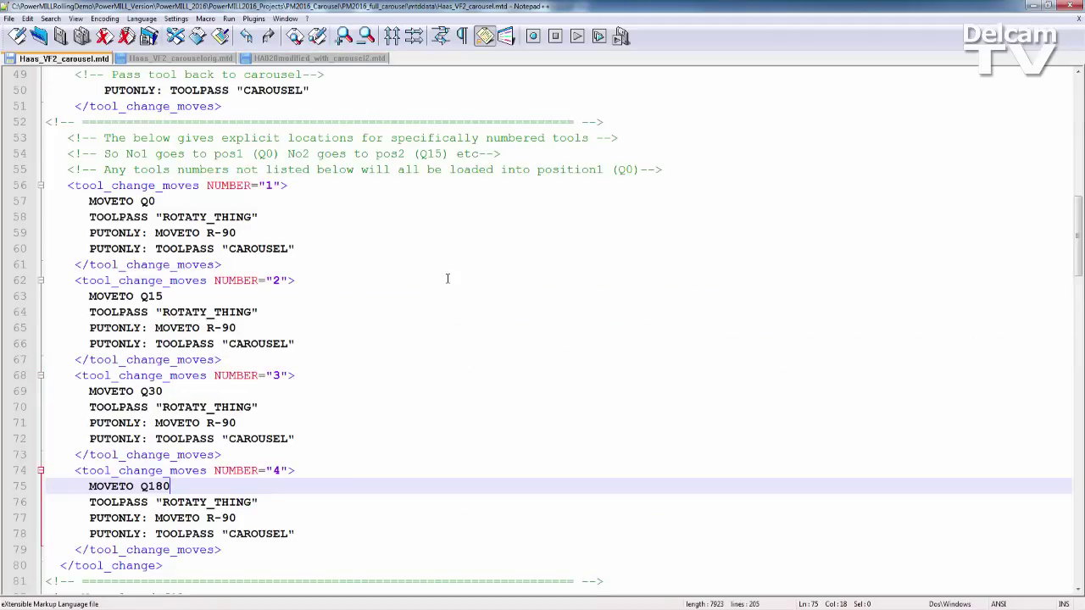
{"action": "left_click", "coordinate": [447, 279]}
{"action": "scroll", "coordinate": [390, 259], "scroll_direction": "up", "scroll_amount": 16}
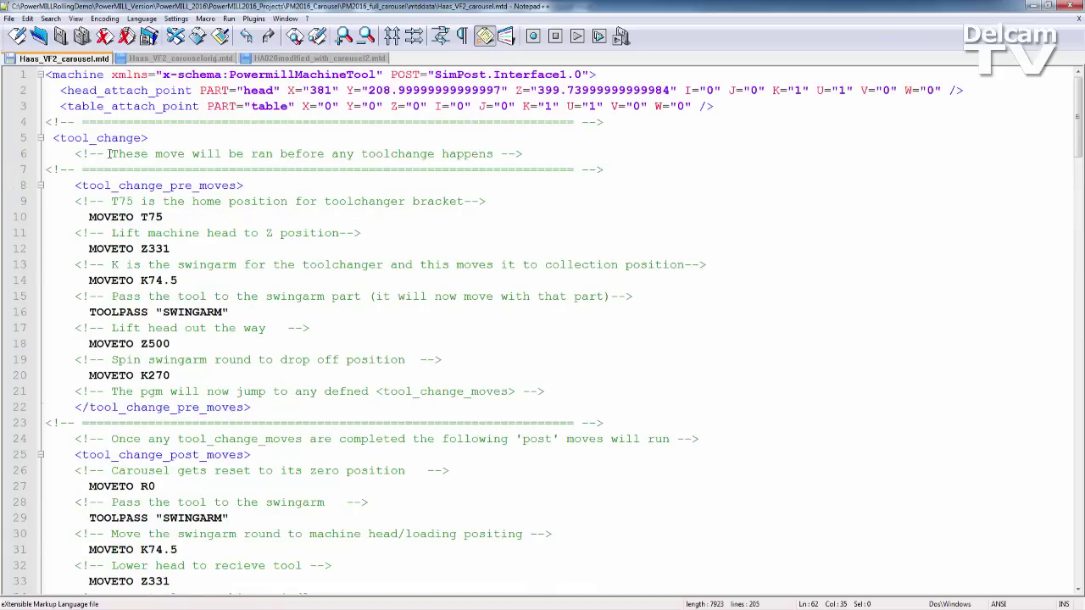
{"action": "left_click_drag", "start_coordinate": [54, 142], "coordinate": [154, 142]}
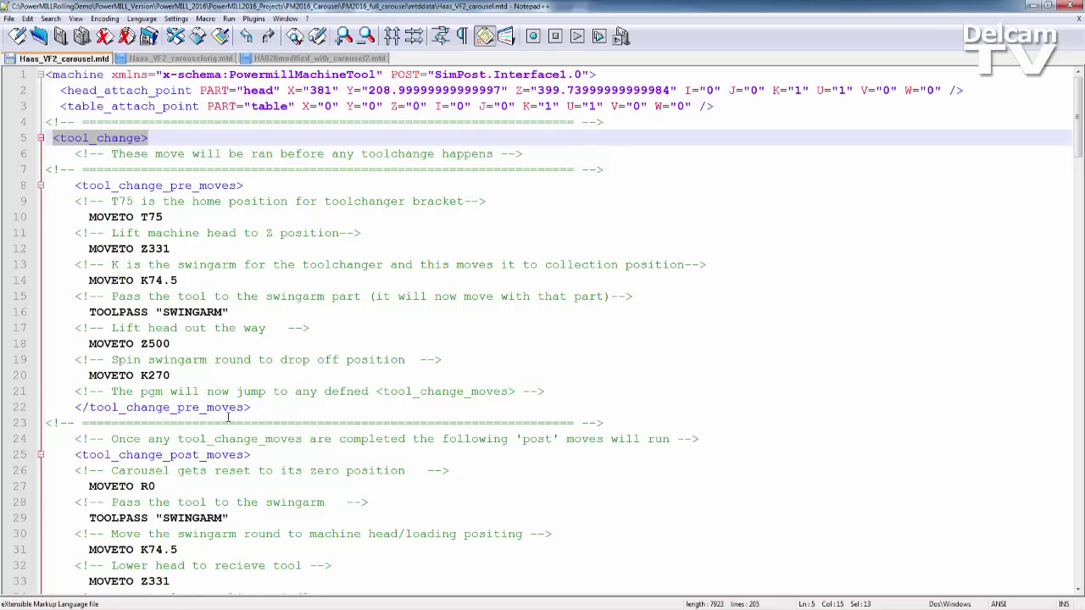
{"action": "left_click", "coordinate": [273, 183]}
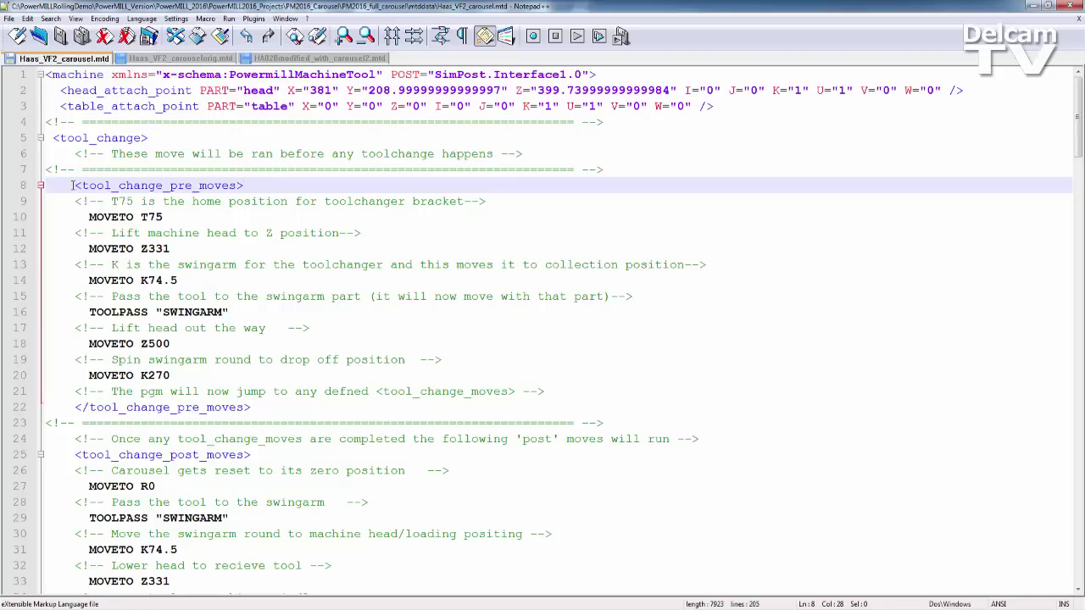
{"action": "left_click_drag", "start_coordinate": [73, 185], "coordinate": [287, 412]}
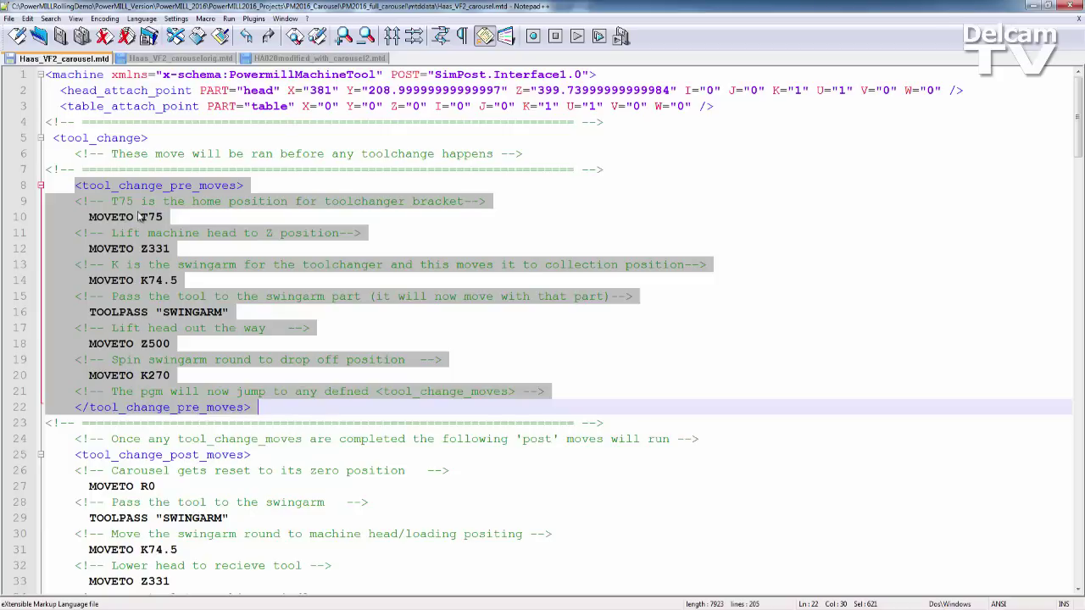
{"action": "left_click_drag", "start_coordinate": [135, 217], "coordinate": [89, 217]}
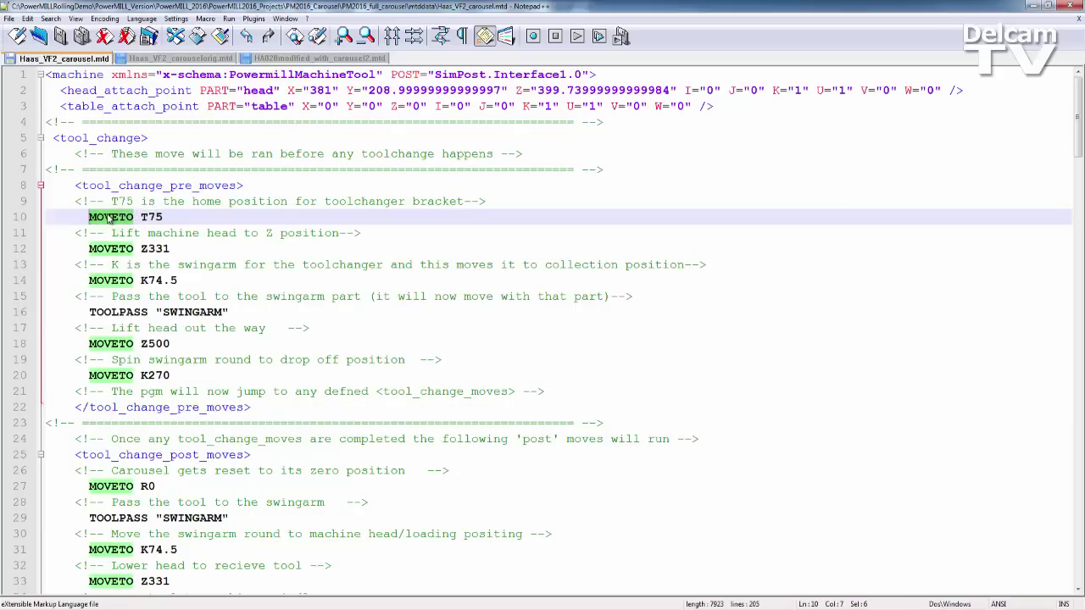
{"action": "left_click_drag", "start_coordinate": [165, 217], "coordinate": [140, 217]}
{"action": "left_click", "coordinate": [176, 218]}
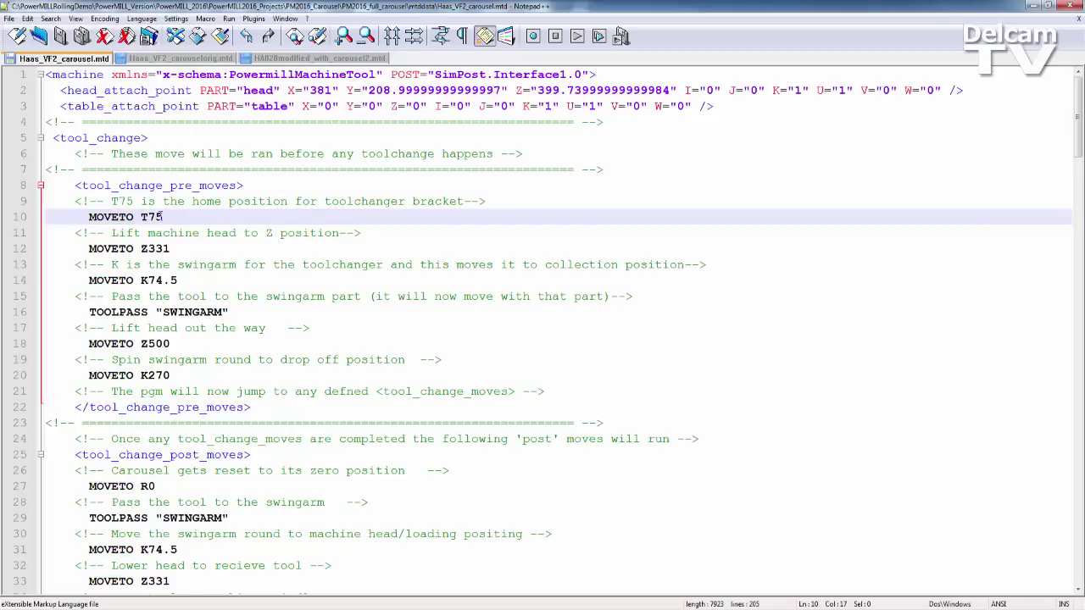
{"action": "left_click_drag", "start_coordinate": [90, 312], "coordinate": [150, 312]}
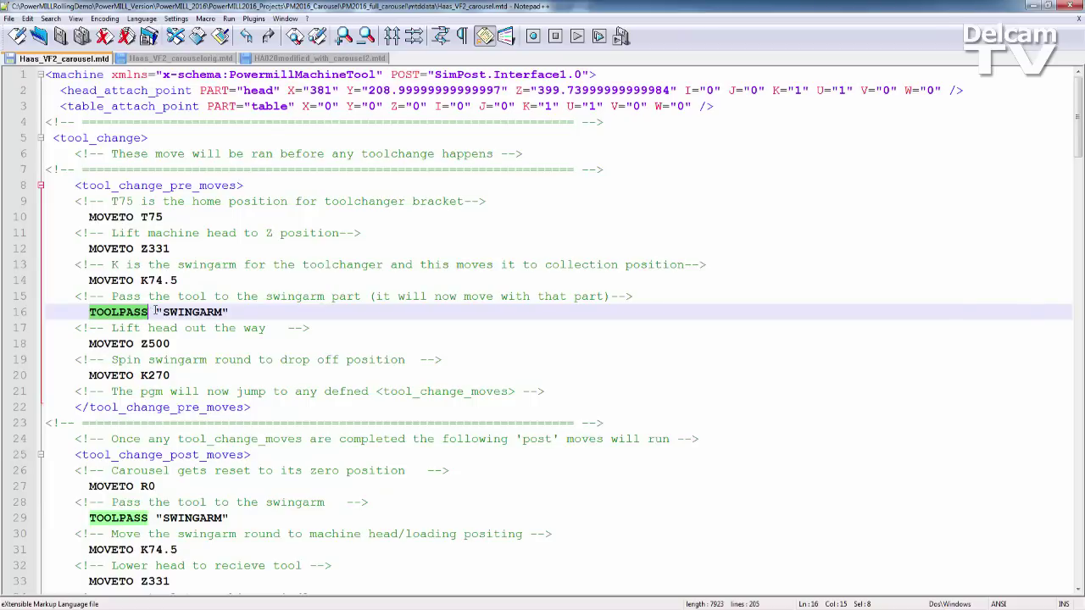
{"action": "mouse_move", "coordinate": [158, 312]}
{"action": "left_mouse_down"}
{"action": "mouse_move", "coordinate": [237, 313]}
{"action": "mouse_move", "coordinate": [156, 312]}
{"action": "left_mouse_up"}
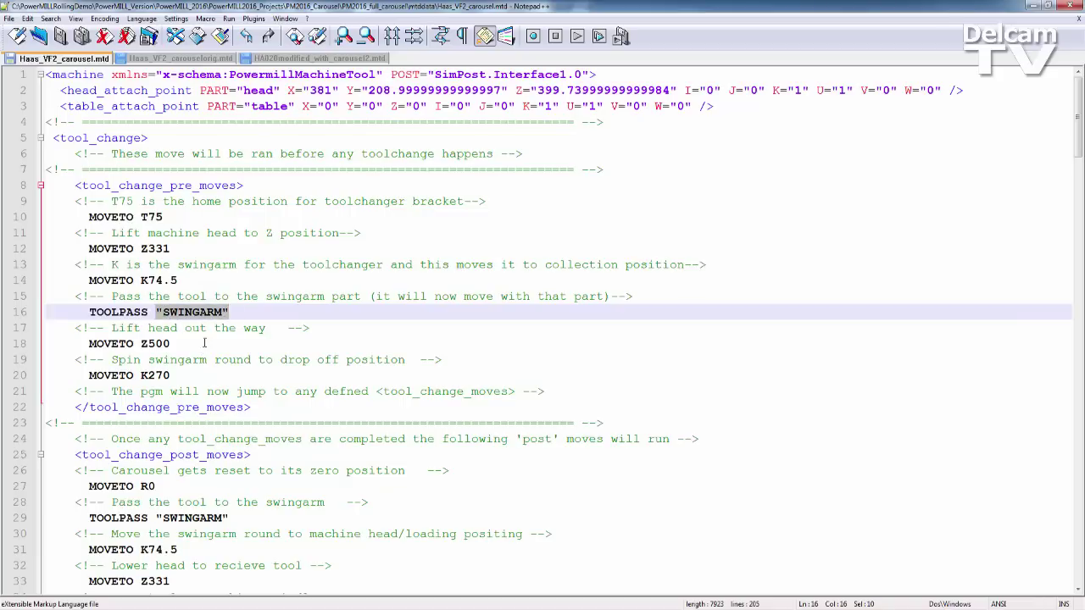
{"action": "left_click", "coordinate": [175, 376]}
{"action": "left_click_drag", "start_coordinate": [55, 375], "coordinate": [55, 343]}
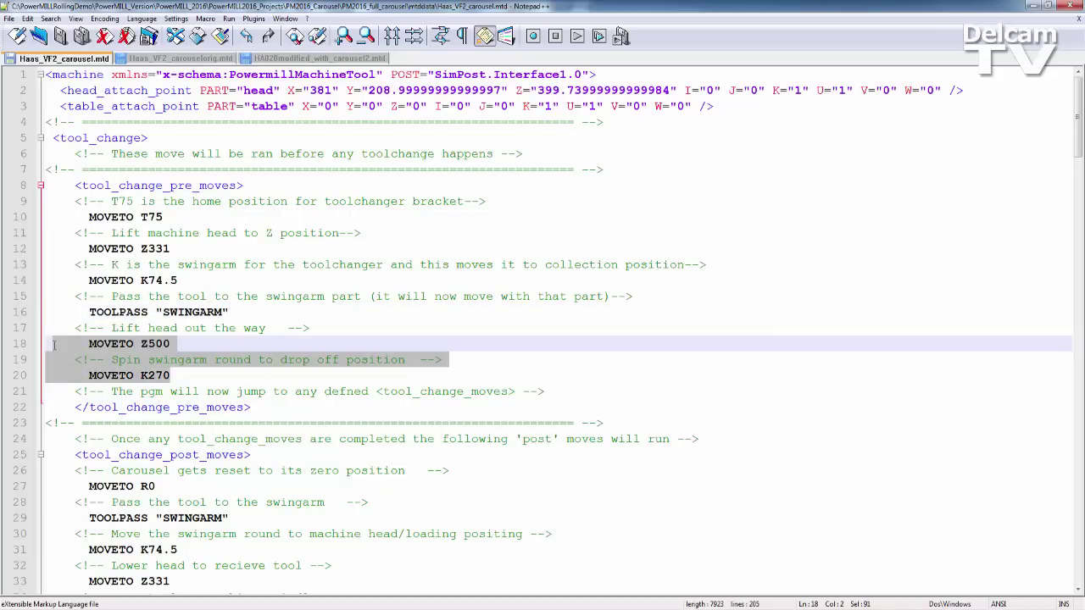
{"action": "left_click", "coordinate": [191, 377]}
{"action": "scroll", "coordinate": [206, 371], "scroll_direction": "down", "scroll_amount": 1}
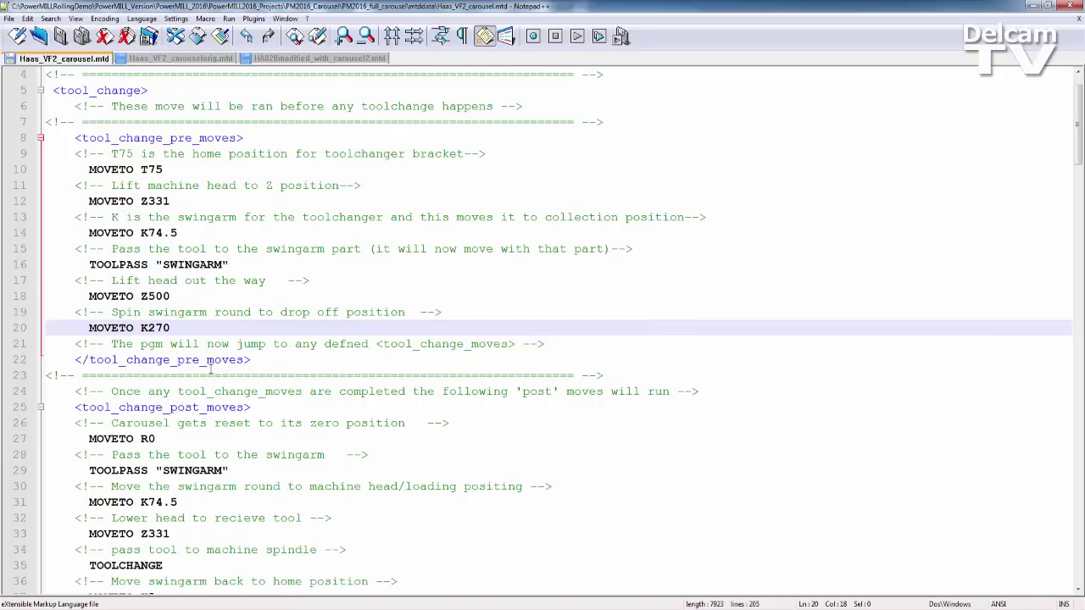
{"action": "left_click_drag", "start_coordinate": [258, 360], "coordinate": [170, 360]}
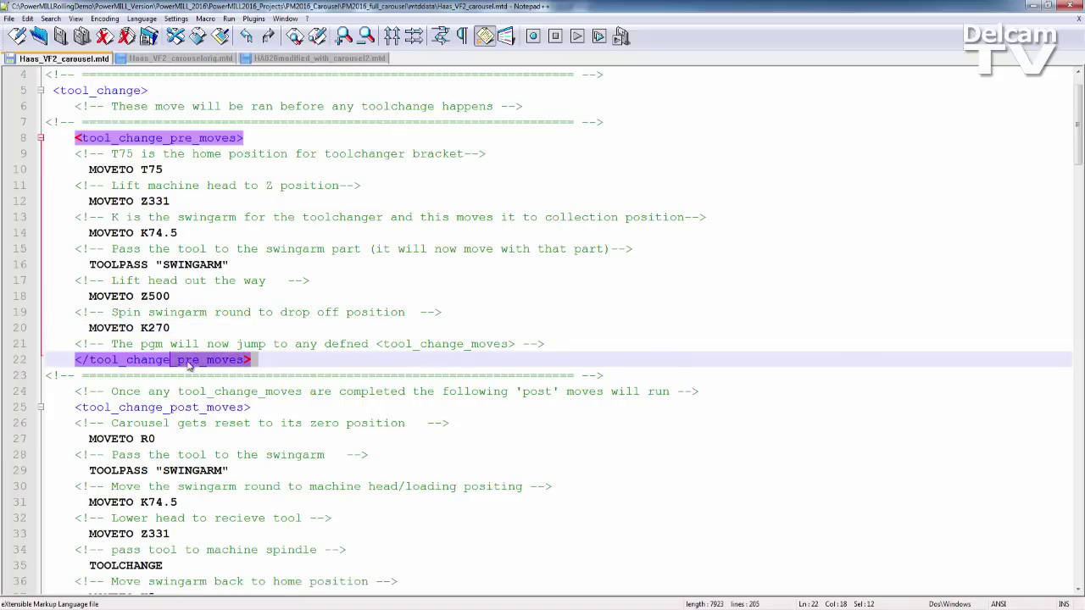
{"action": "scroll", "coordinate": [226, 365], "scroll_direction": "down", "scroll_amount": 3}
{"action": "scroll", "coordinate": [227, 365], "scroll_direction": "down", "scroll_amount": 4}
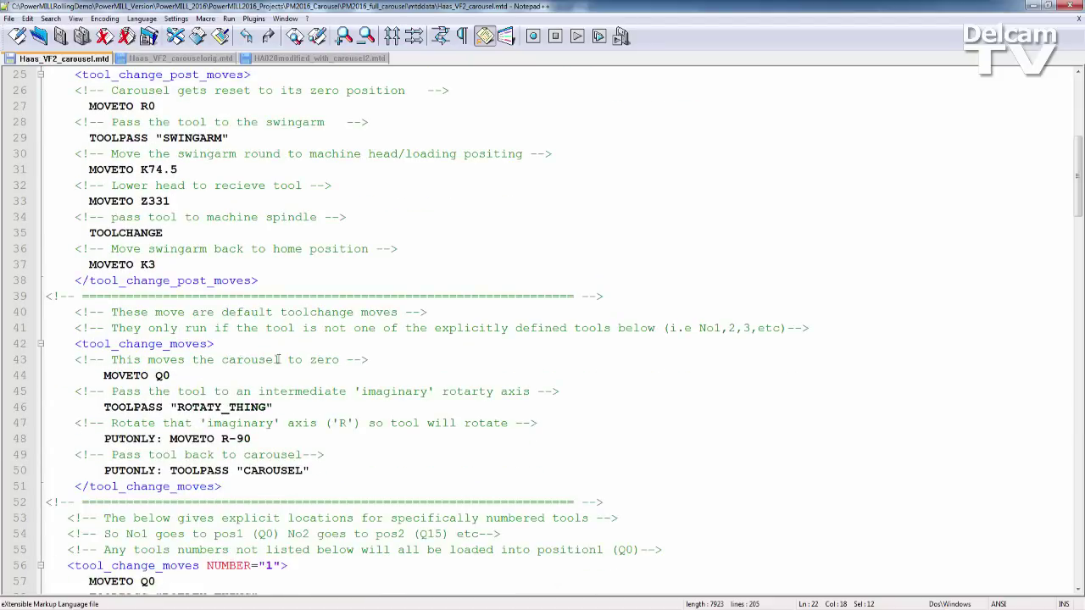
{"action": "scroll", "coordinate": [253, 350], "scroll_direction": "down", "scroll_amount": 1}
{"action": "left_click_drag", "start_coordinate": [74, 295], "coordinate": [271, 436]}
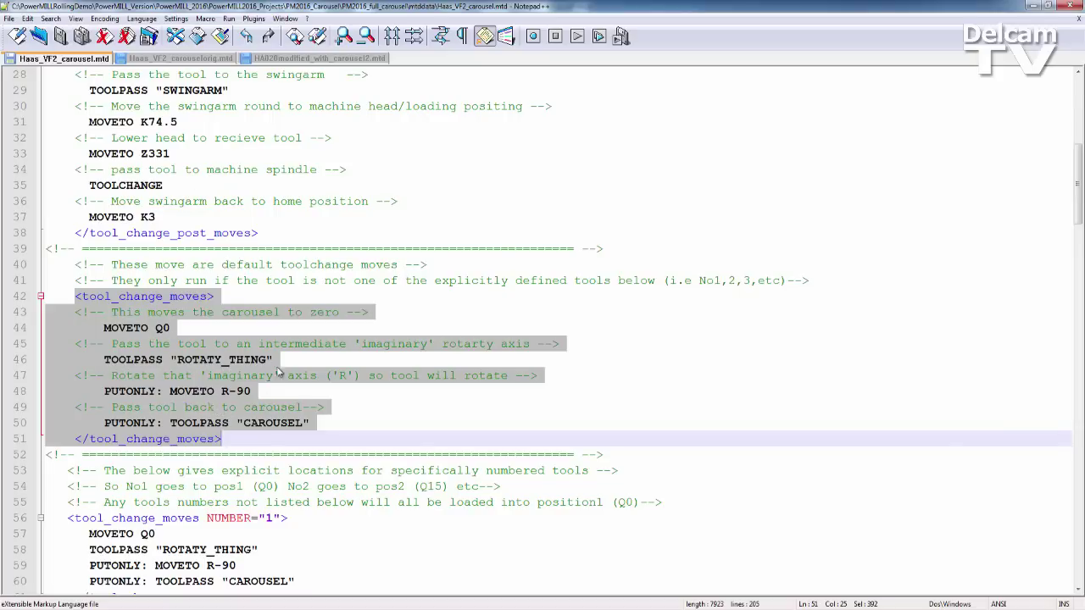
{"action": "left_click", "coordinate": [109, 392]}
{"action": "left_click_drag", "start_coordinate": [105, 392], "coordinate": [159, 392]}
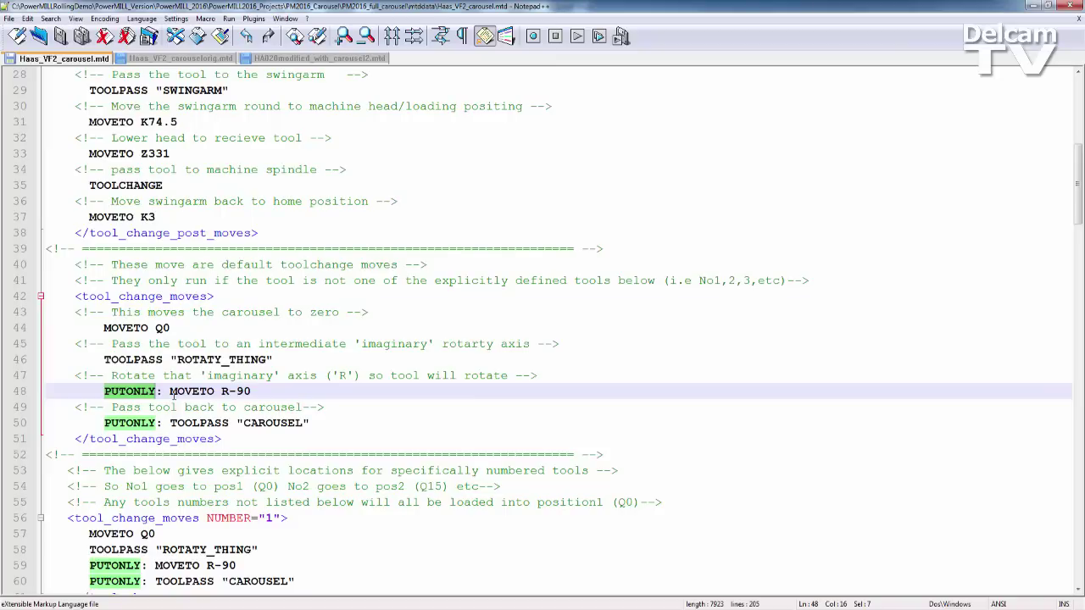
{"action": "scroll", "coordinate": [260, 462], "scroll_direction": "down", "scroll_amount": 1}
Highlight the tool 1 tool_change_moves block and its Q0 carousel position.
{"action": "left_click_drag", "start_coordinate": [222, 391], "coordinate": [53, 249]}
{"action": "scroll", "coordinate": [247, 431], "scroll_direction": "down", "scroll_amount": 3}
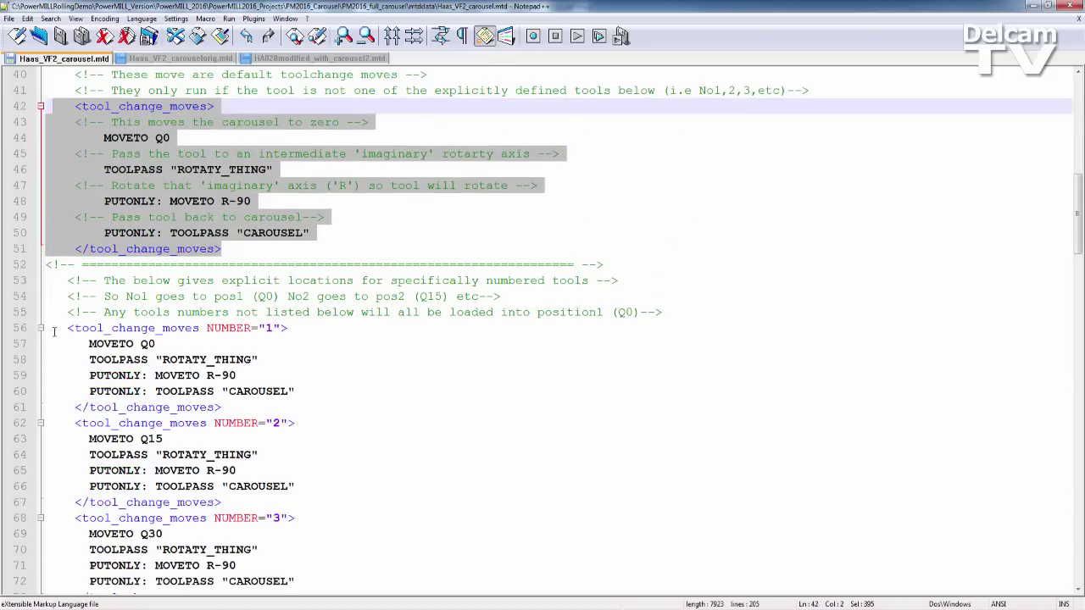
{"action": "left_click_drag", "start_coordinate": [67, 328], "coordinate": [322, 407]}
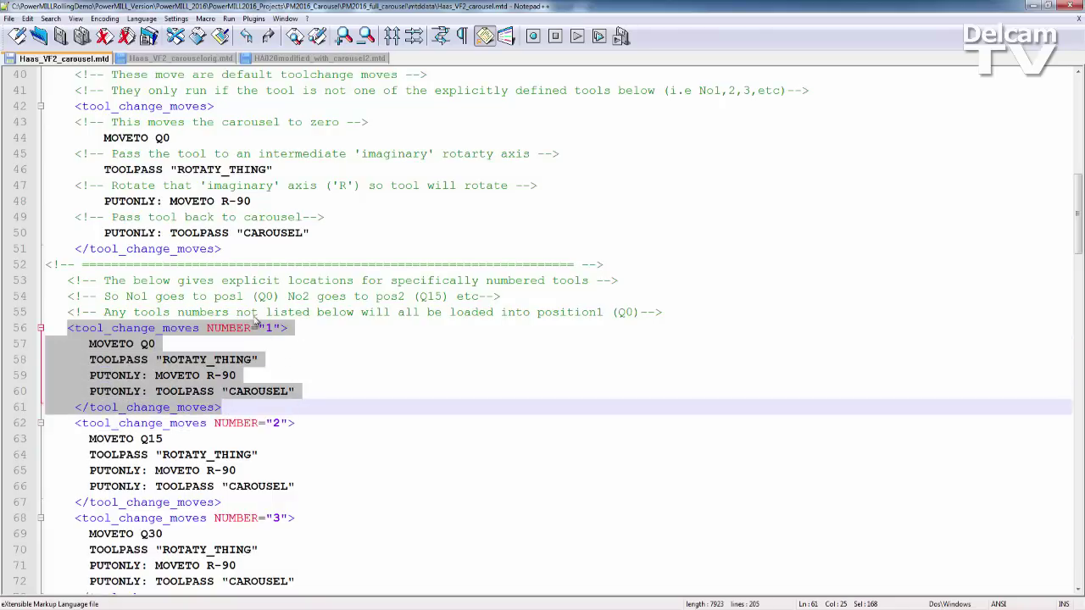
{"action": "left_click", "coordinate": [305, 363]}
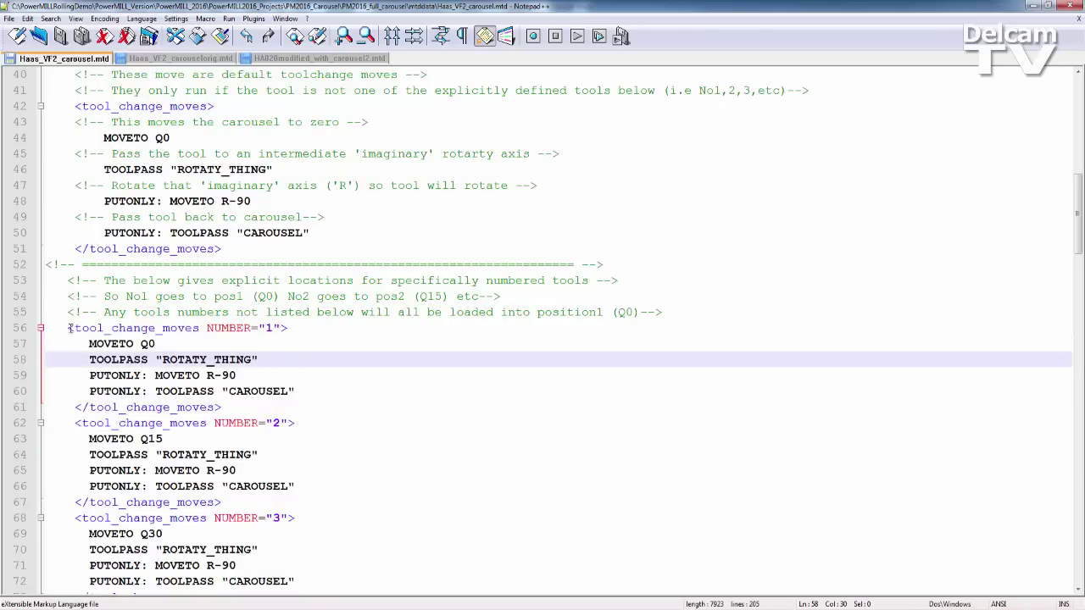
{"action": "left_click_drag", "start_coordinate": [70, 328], "coordinate": [295, 411]}
{"action": "left_click", "coordinate": [246, 405]}
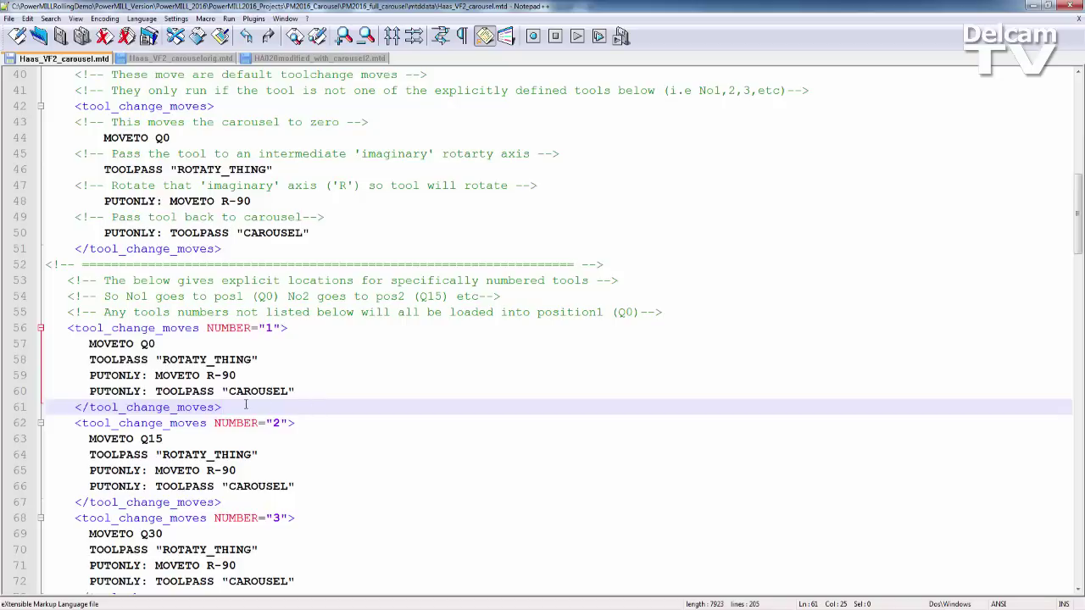
{"action": "double_click", "coordinate": [150, 344]}
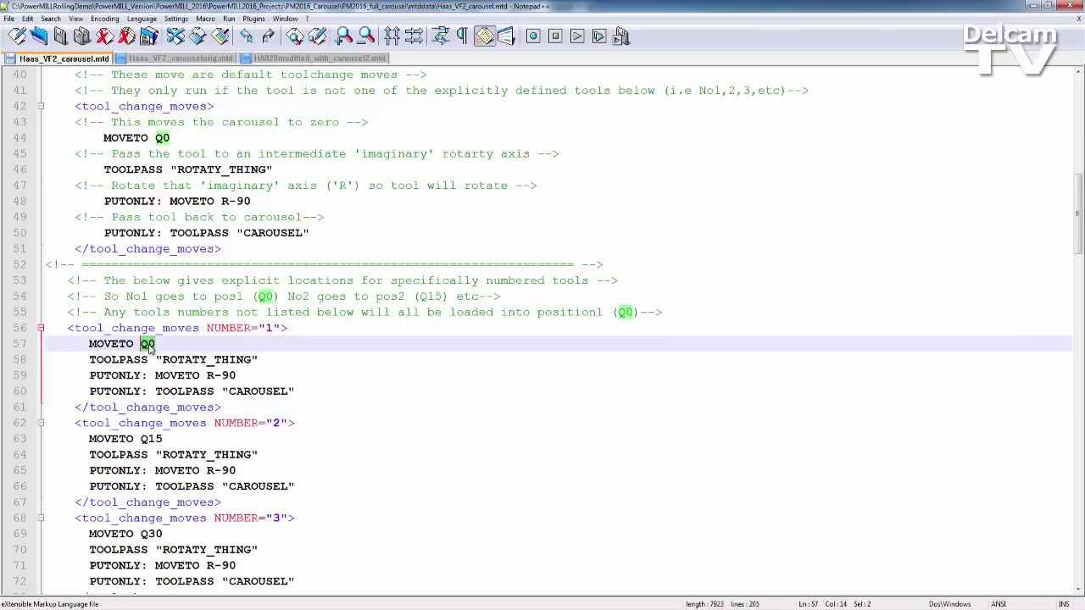
Pick out Q15 for tool 2 and Q180 for tool 4, then return to PowerMILL.
{"action": "scroll", "coordinate": [148, 345], "scroll_direction": "down", "scroll_amount": 1}
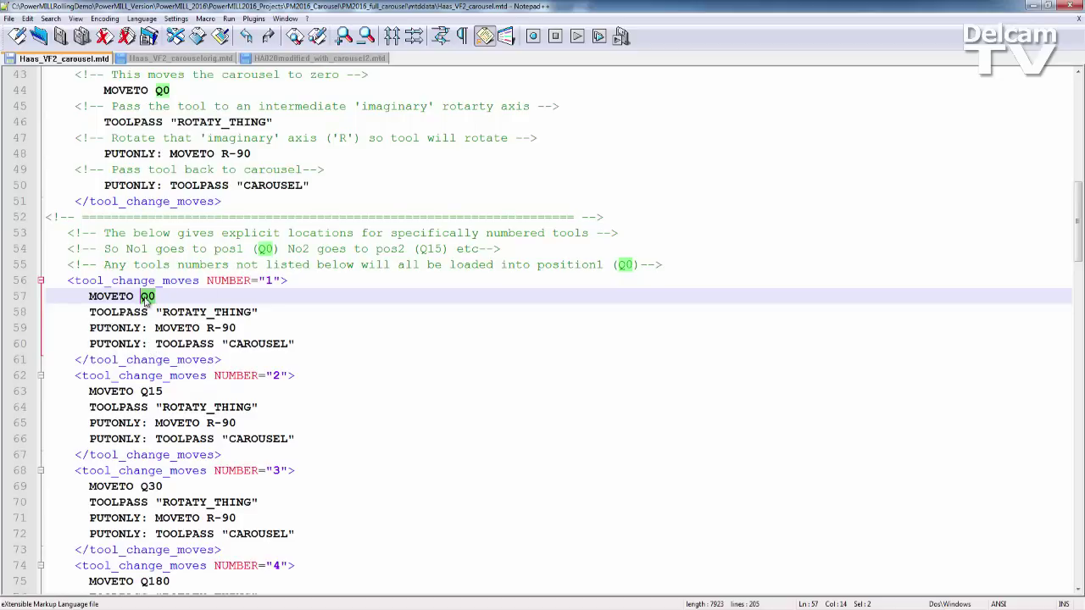
{"action": "left_click_drag", "start_coordinate": [300, 379], "coordinate": [265, 379]}
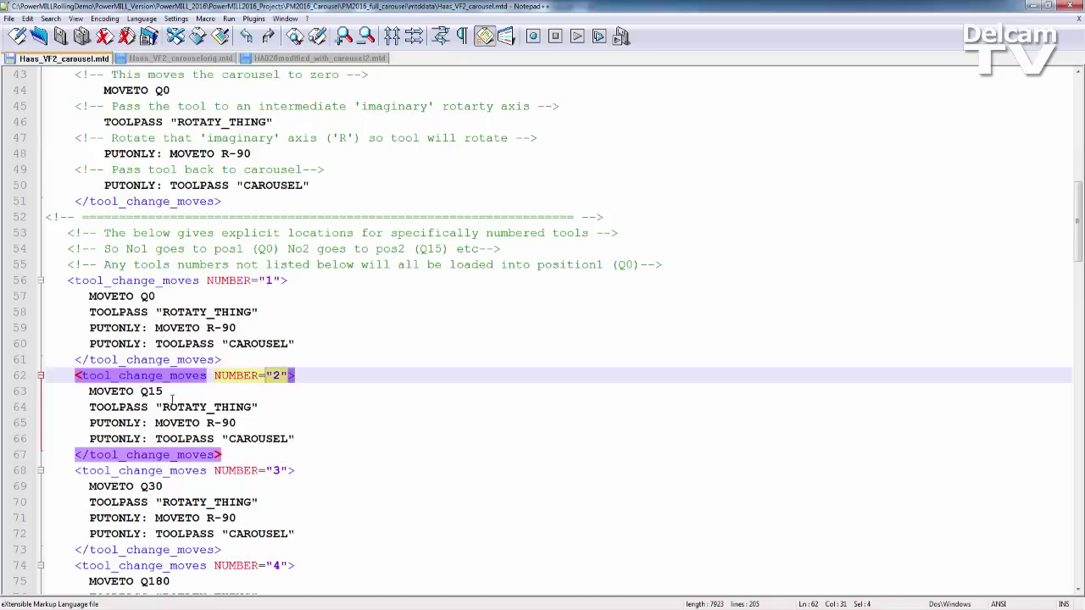
{"action": "left_click_drag", "start_coordinate": [165, 394], "coordinate": [141, 394]}
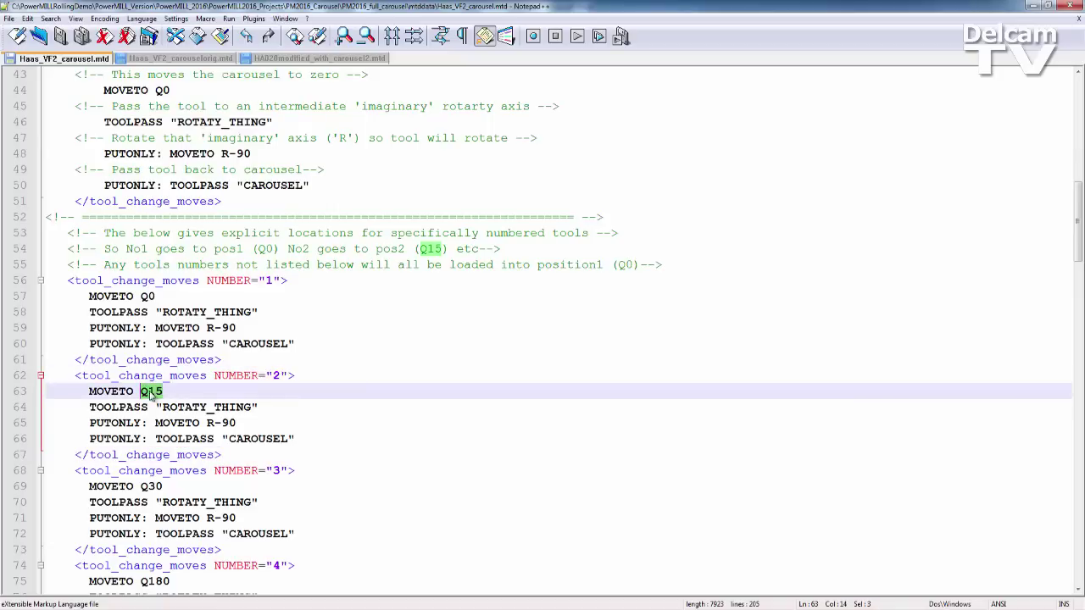
{"action": "scroll", "coordinate": [283, 394], "scroll_direction": "down", "scroll_amount": 2}
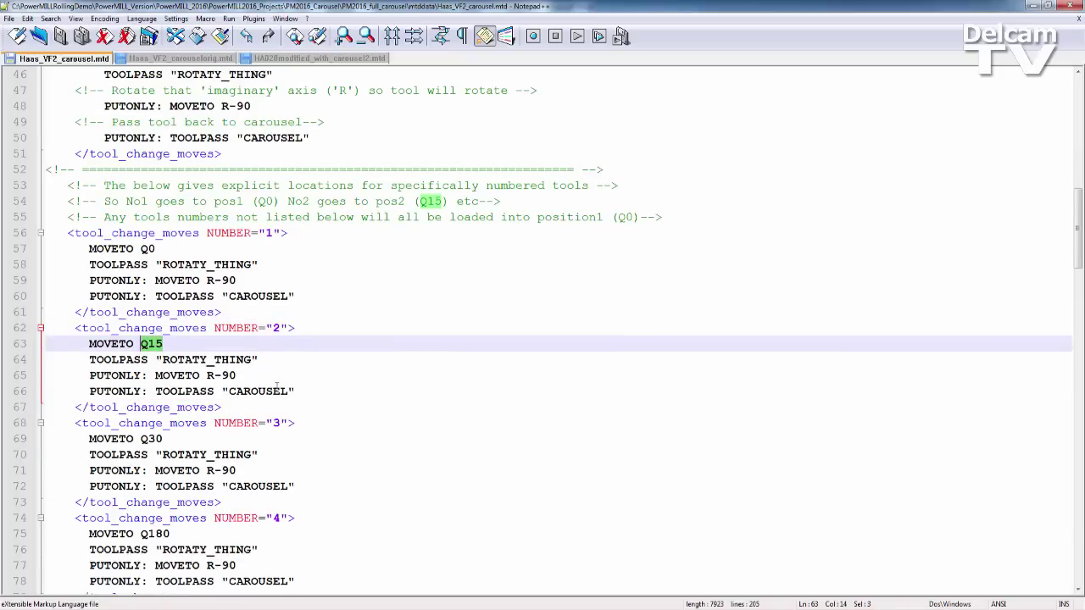
{"action": "left_click_drag", "start_coordinate": [292, 475], "coordinate": [273, 471]}
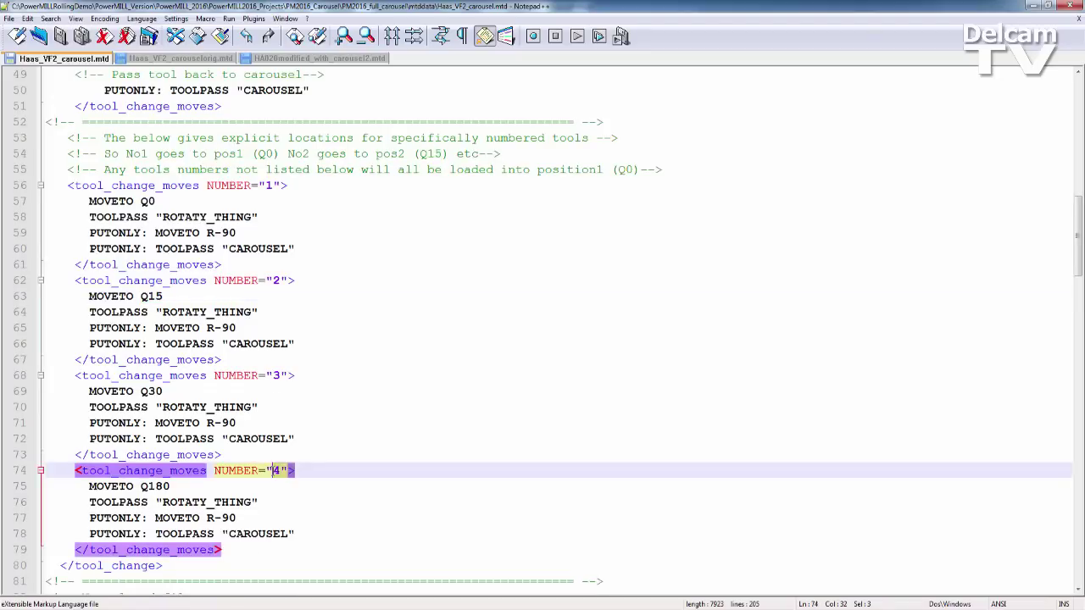
{"action": "left_click_drag", "start_coordinate": [170, 485], "coordinate": [140, 486]}
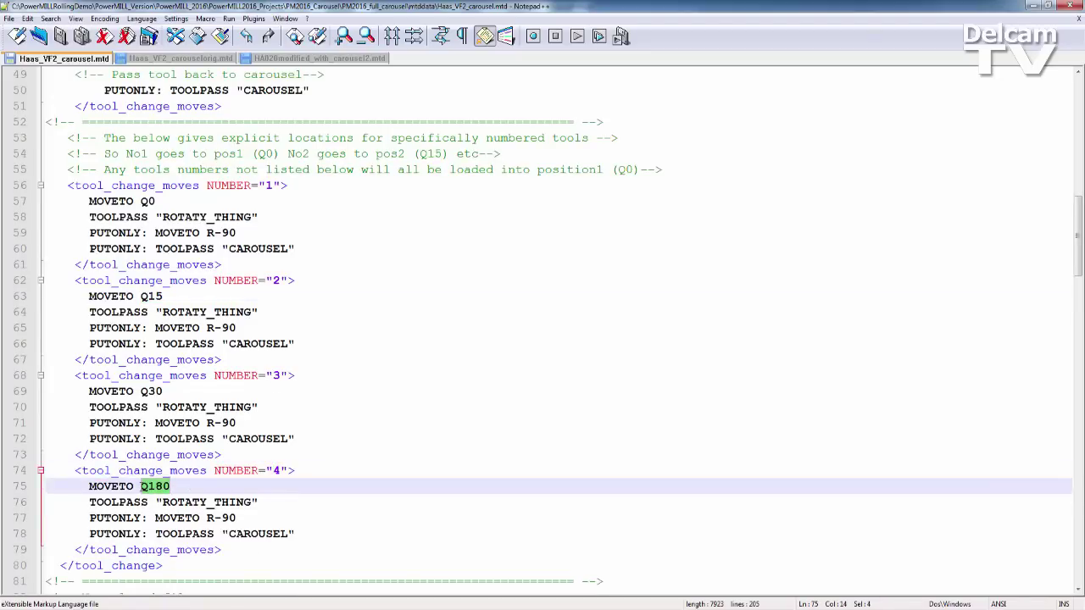
{"action": "key", "text": "alt+Tab"}
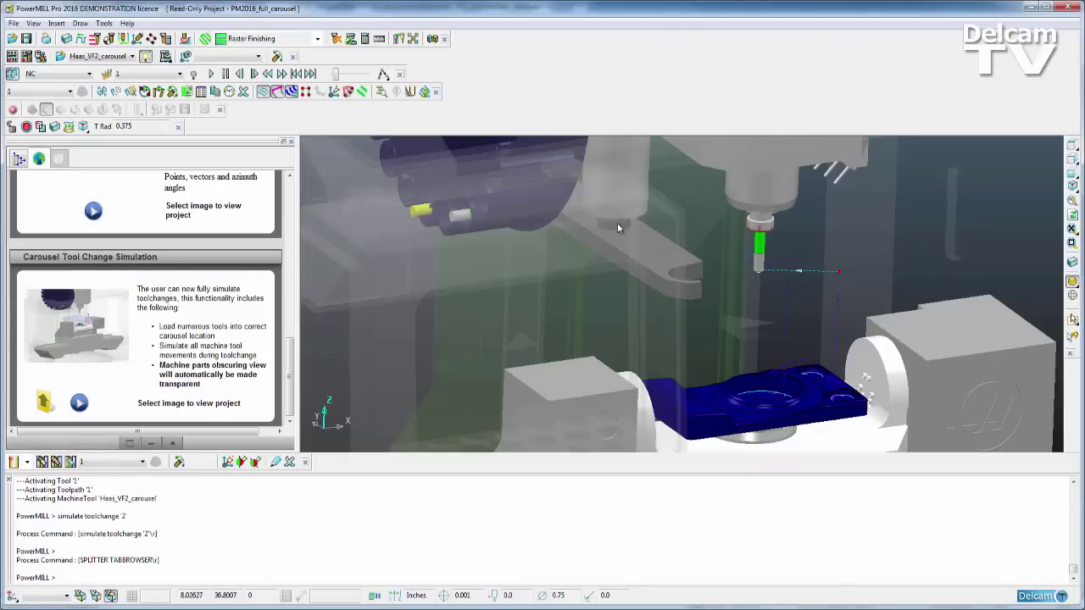
Orbit to the carousel and run 'simulate toolchange 4' to swing tool 4 into the spindle.
{"action": "middle_click_drag", "start_coordinate": [618, 222], "coordinate": [534, 240]}
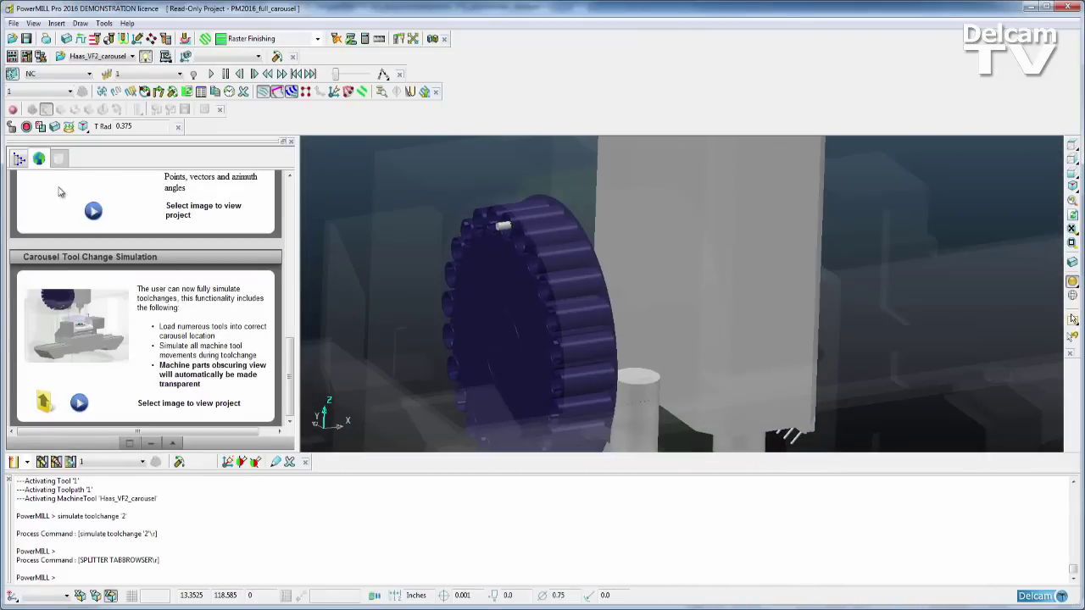
{"action": "left_click", "coordinate": [19, 158]}
{"action": "middle_click_drag", "start_coordinate": [583, 315], "coordinate": [254, 399]}
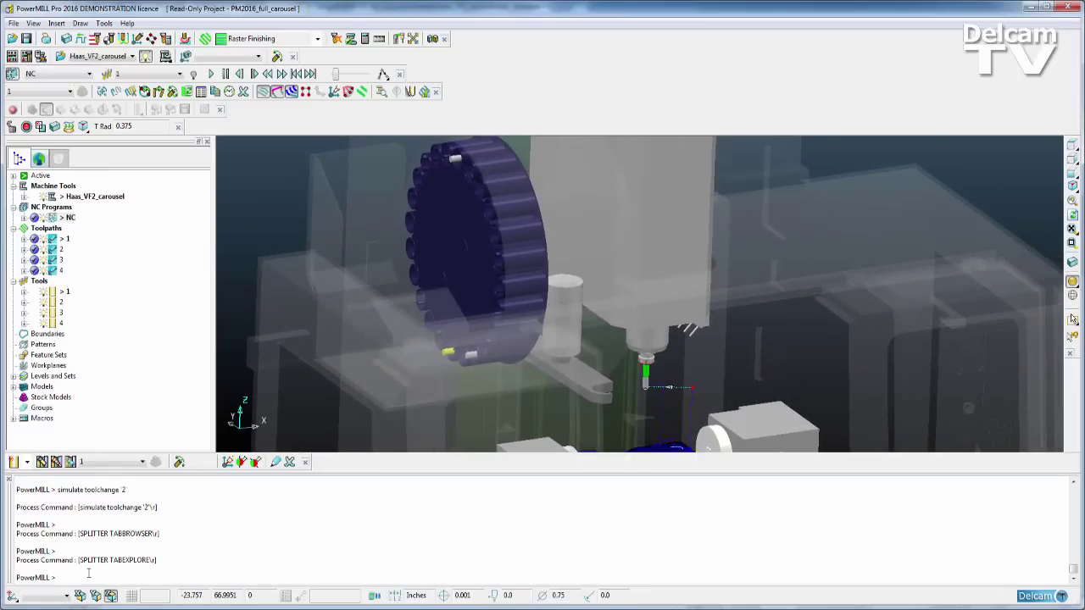
{"action": "key", "text": "Up"}
{"action": "key", "text": "Return"}
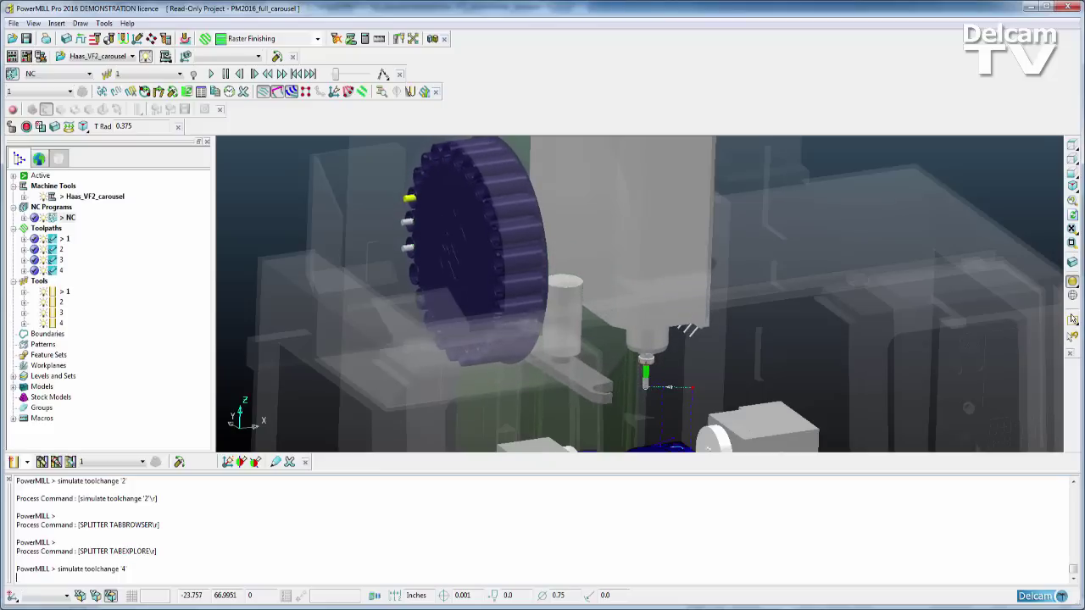
{"action": "left_click", "coordinate": [161, 559]}
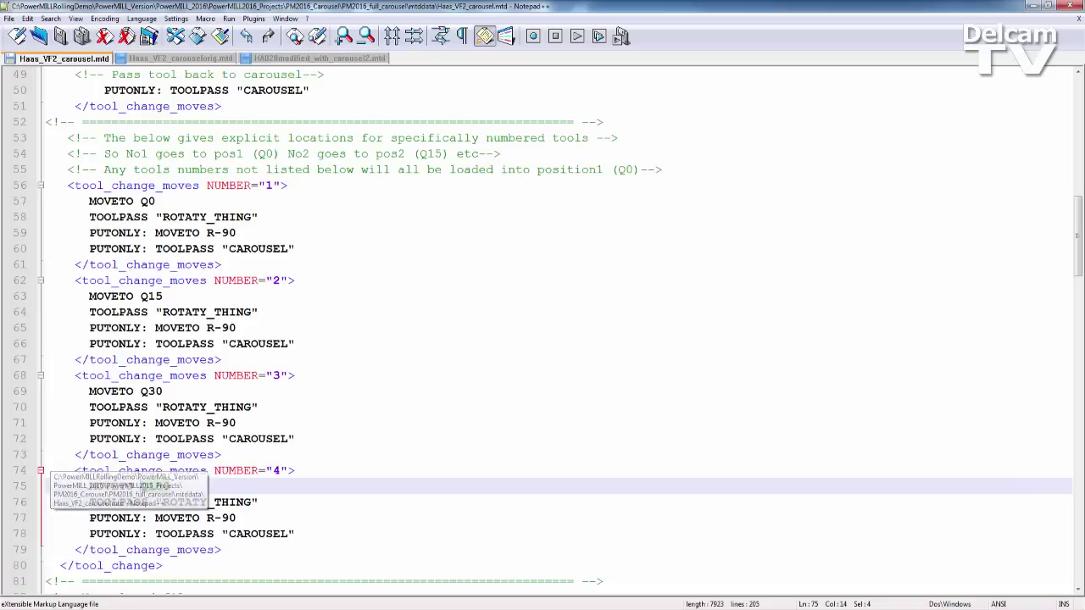
{"action": "left_click", "coordinate": [324, 396]}
{"action": "scroll", "coordinate": [258, 428], "scroll_direction": "up", "scroll_amount": 9}
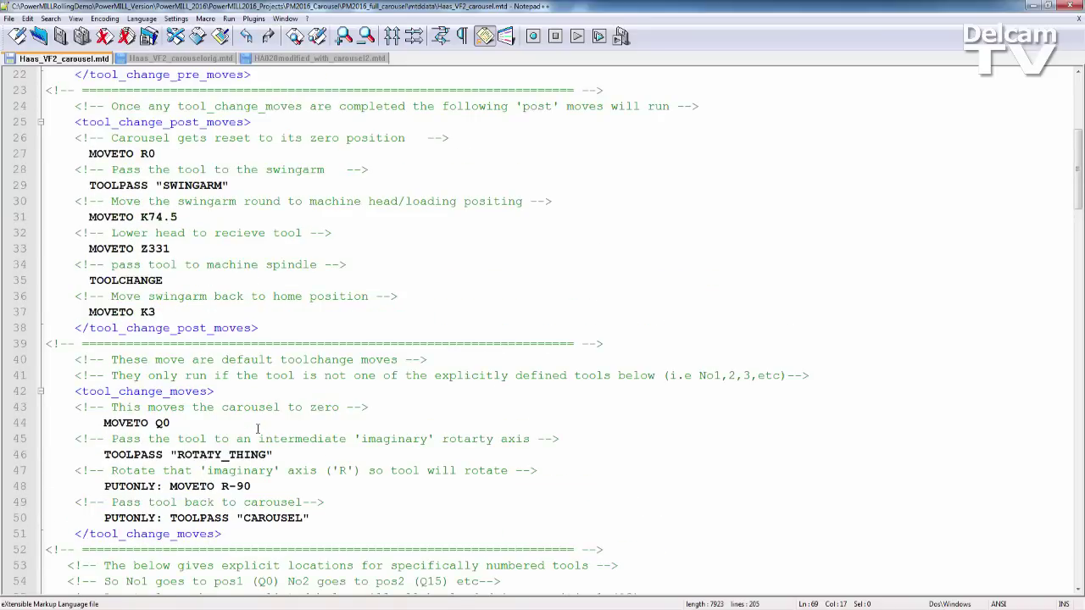
{"action": "scroll", "coordinate": [258, 428], "scroll_direction": "down", "scroll_amount": 2}
{"action": "scroll", "coordinate": [245, 406], "scroll_direction": "up", "scroll_amount": 4}
{"action": "left_click_drag", "start_coordinate": [71, 218], "coordinate": [323, 425]}
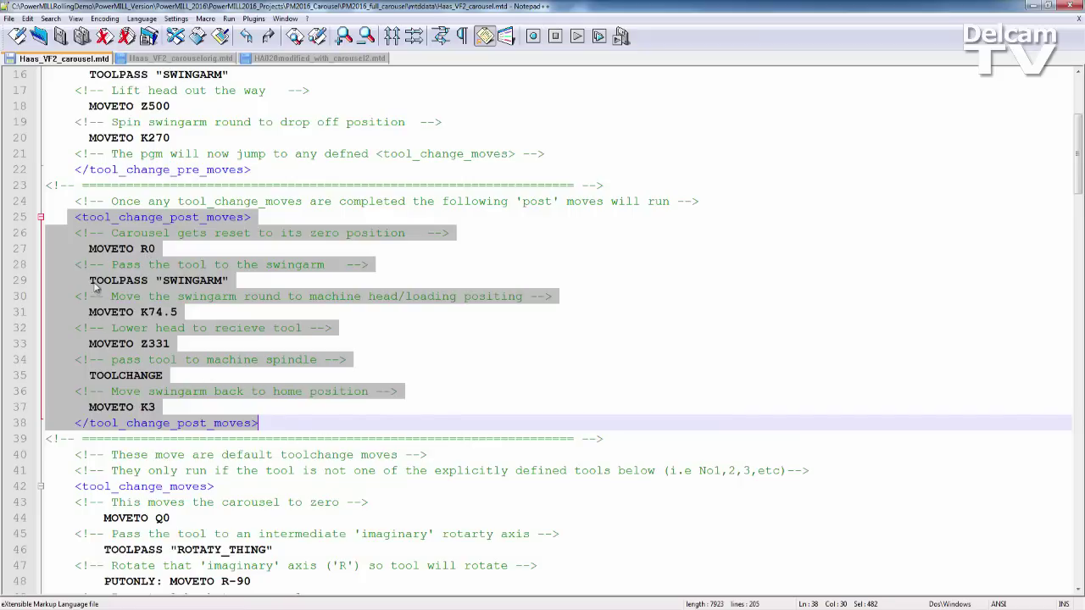
{"action": "left_click_drag", "start_coordinate": [90, 376], "coordinate": [180, 377]}
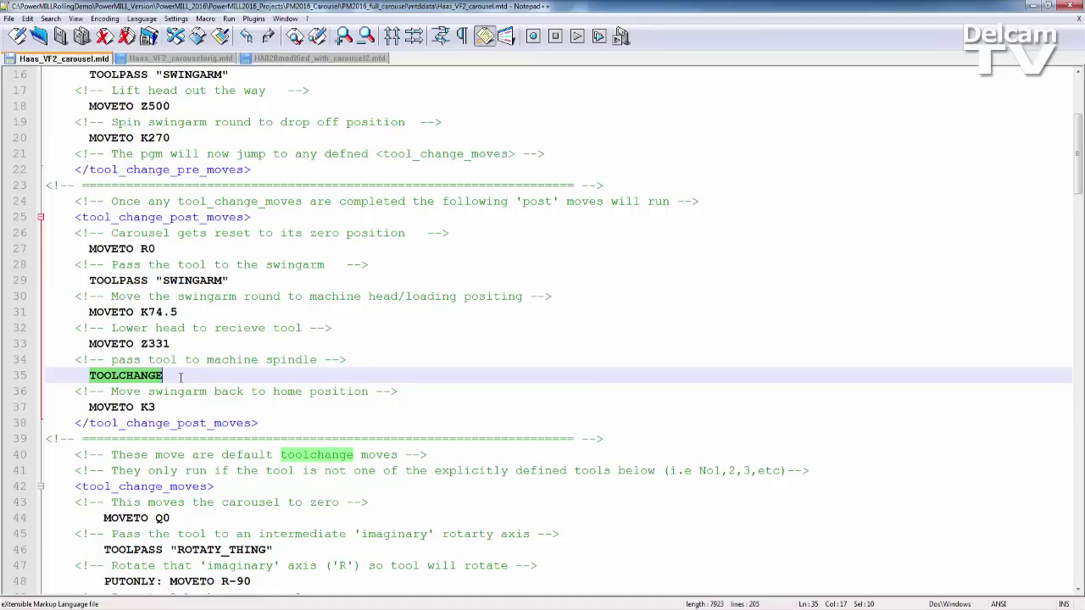
{"action": "left_click", "coordinate": [344, 423]}
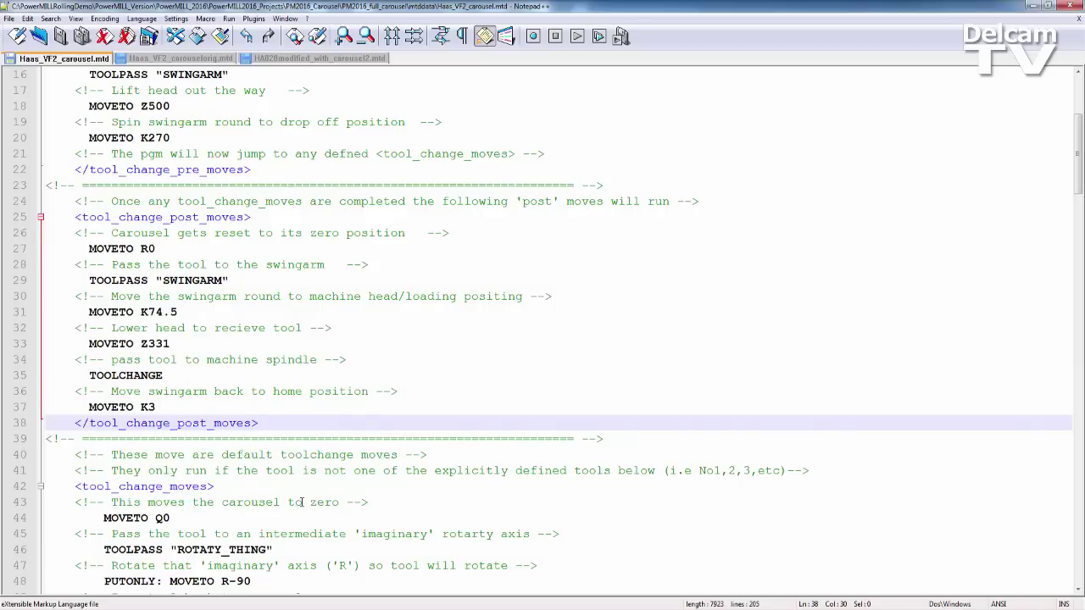
{"action": "scroll", "coordinate": [301, 502], "scroll_direction": "down", "scroll_amount": 1}
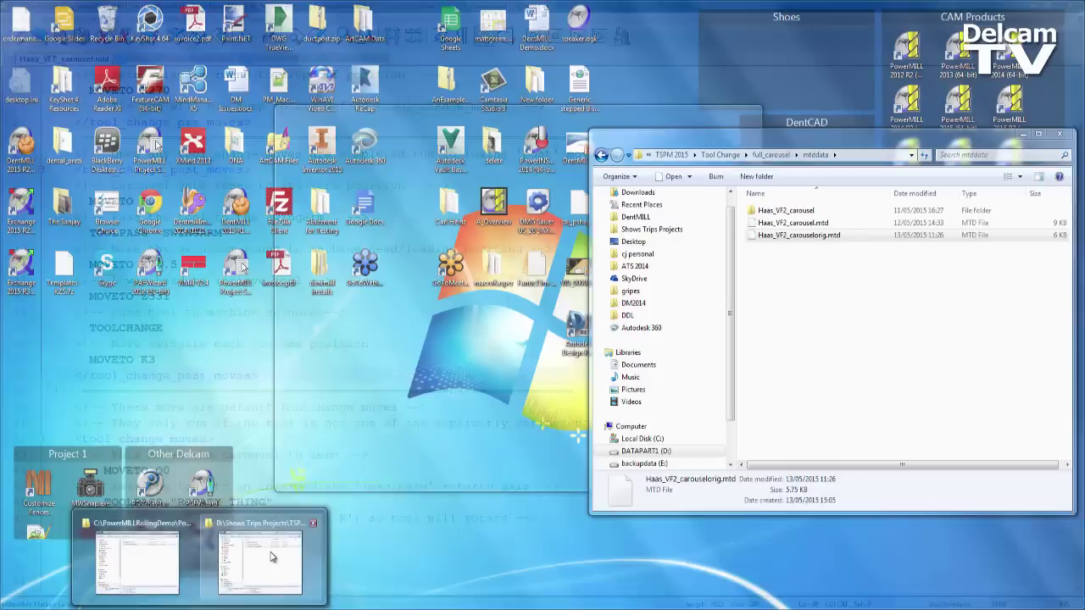
Go up to the PM2016_Carousel folder and drag Multiple_Tool_Stations_Example into PowerMILL.
{"action": "left_click", "coordinate": [255, 560]}
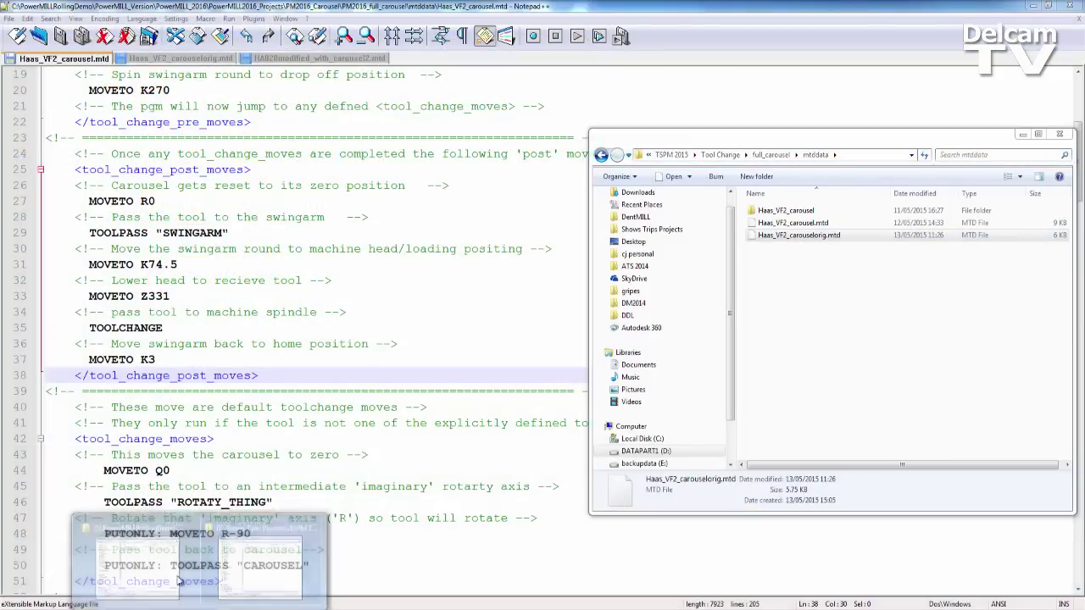
{"action": "left_click", "coordinate": [140, 555]}
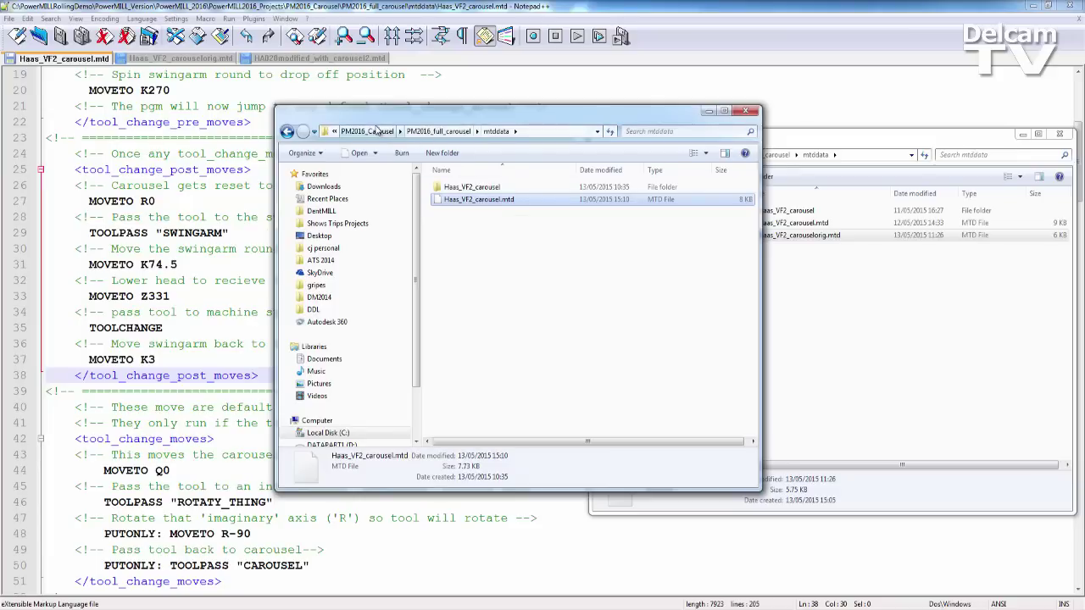
{"action": "left_click", "coordinate": [371, 132]}
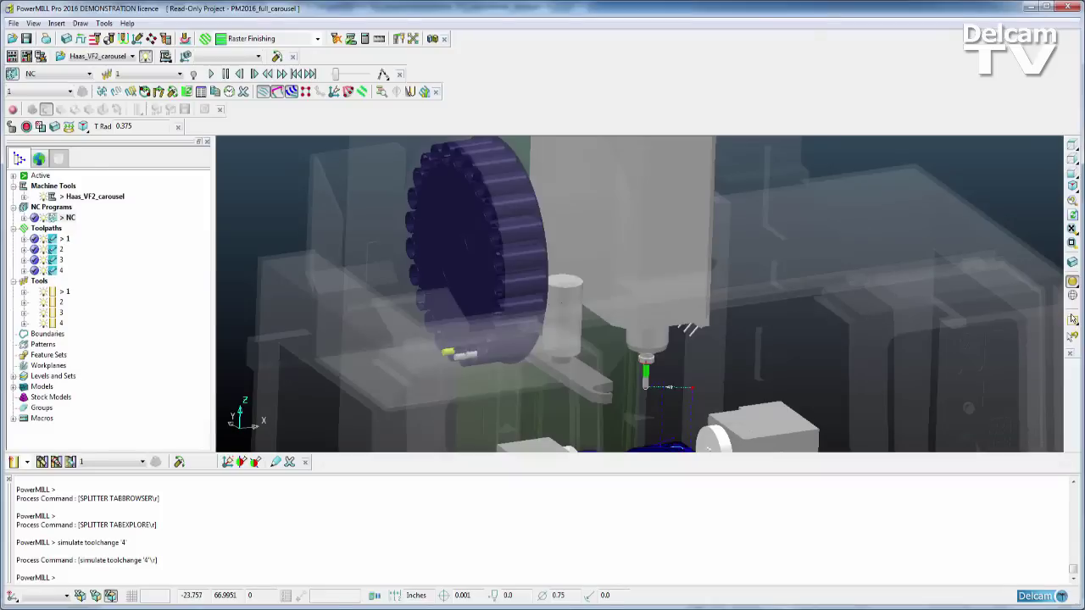
{"action": "mouse_move", "coordinate": [140, 604]}
{"action": "left_click", "coordinate": [138, 549]}
{"action": "left_click_drag", "start_coordinate": [475, 187], "coordinate": [955, 183]}
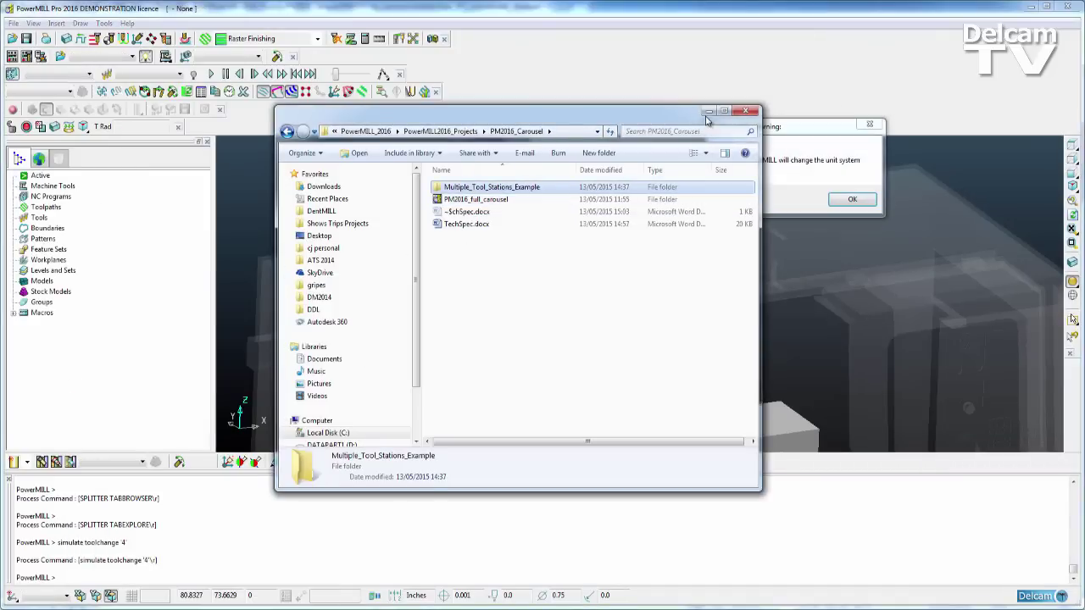
Dismiss the unit-system, collision and read-only project warnings to finish loading the robot cell.
{"action": "left_click", "coordinate": [849, 201]}
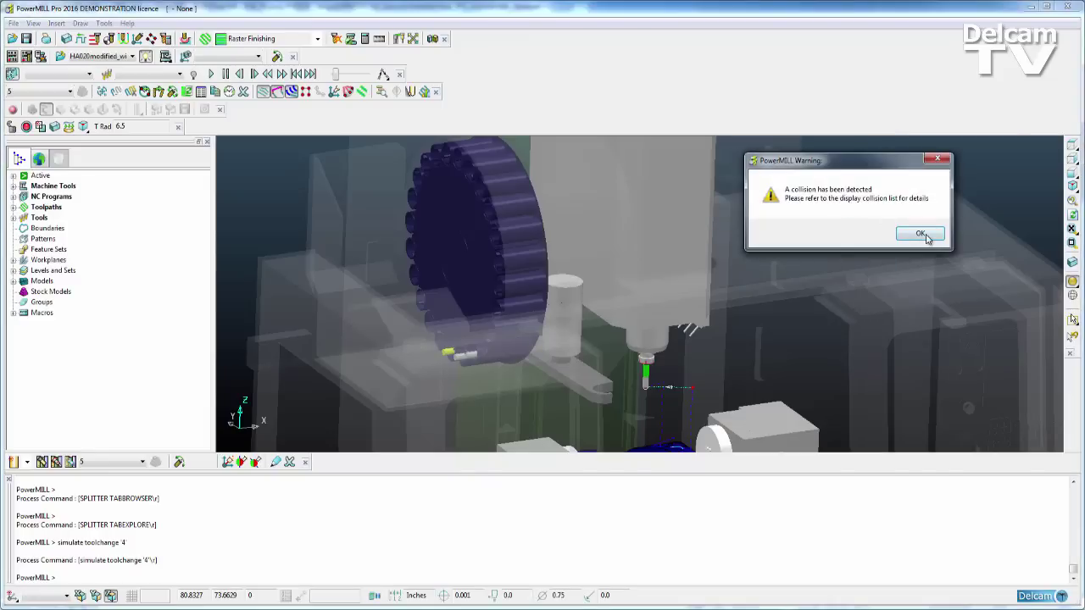
{"action": "left_click", "coordinate": [921, 236]}
{"action": "left_click", "coordinate": [1014, 271]}
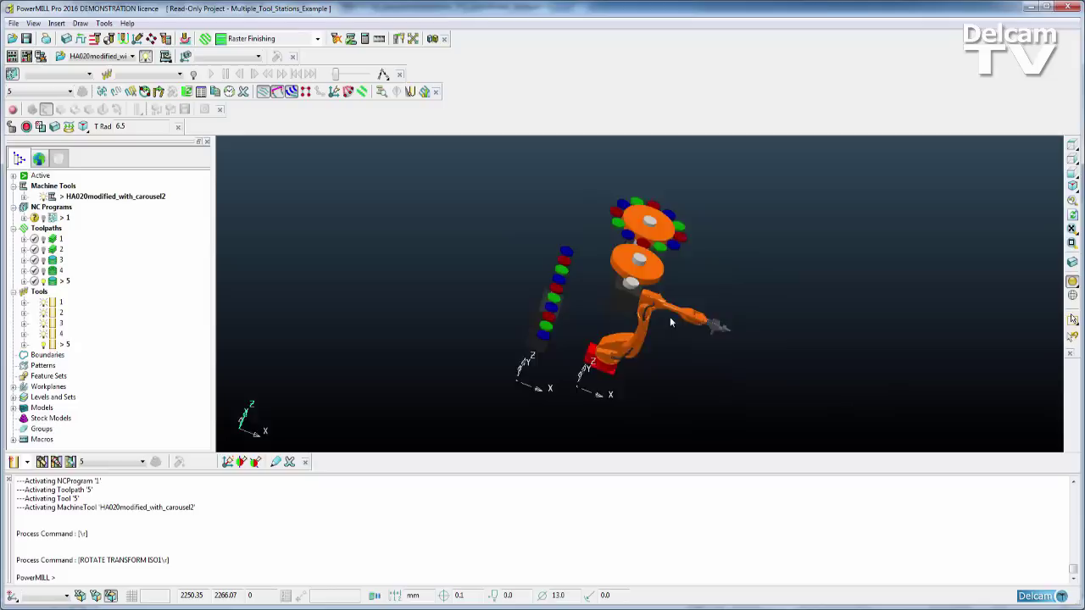
Orbit the robot cell lower and start simulating NC program 1.
{"action": "scroll", "coordinate": [593, 331], "scroll_direction": "up", "scroll_amount": 5}
{"action": "middle_click_drag", "start_coordinate": [558, 326], "coordinate": [809, 295]}
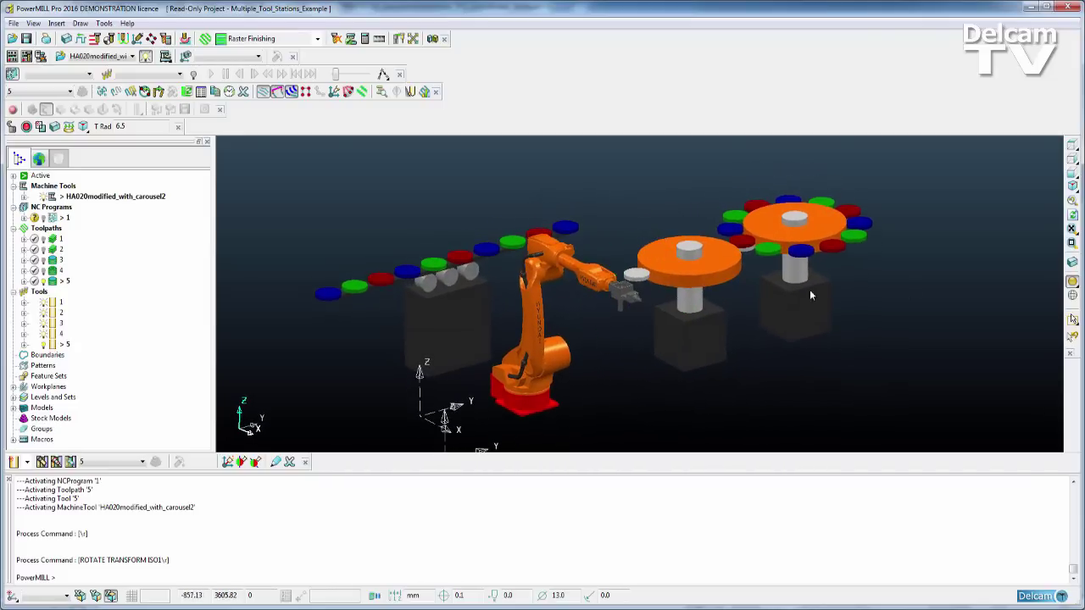
{"action": "right_click", "coordinate": [51, 218]}
{"action": "left_click", "coordinate": [93, 236]}
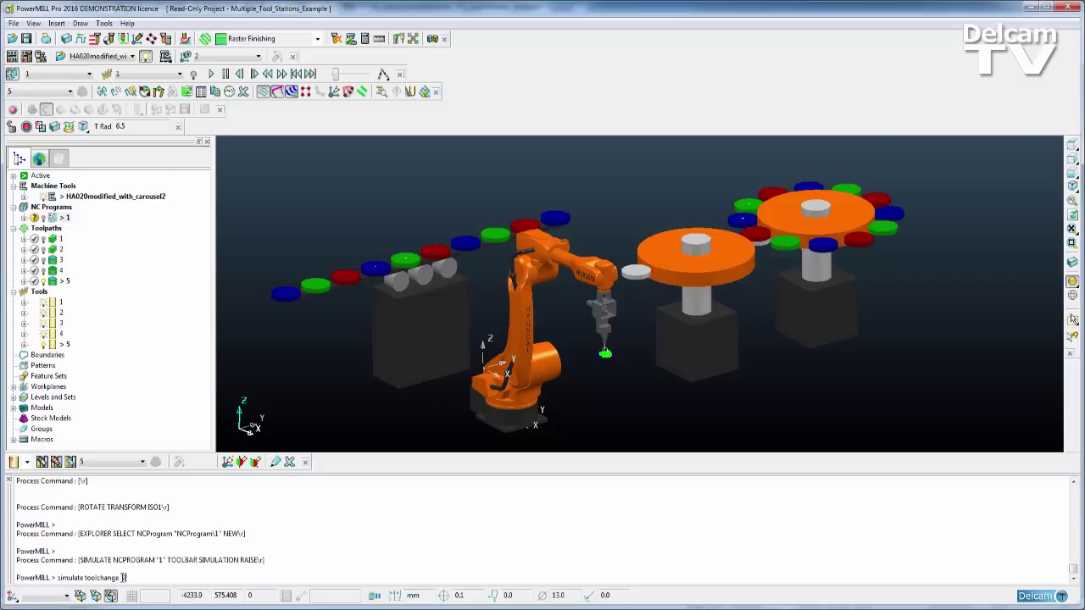
Run simulate toolchange 2, set points playback at speed 8, then simulate tool changes 1 and 3.
{"action": "key", "text": "Return"}
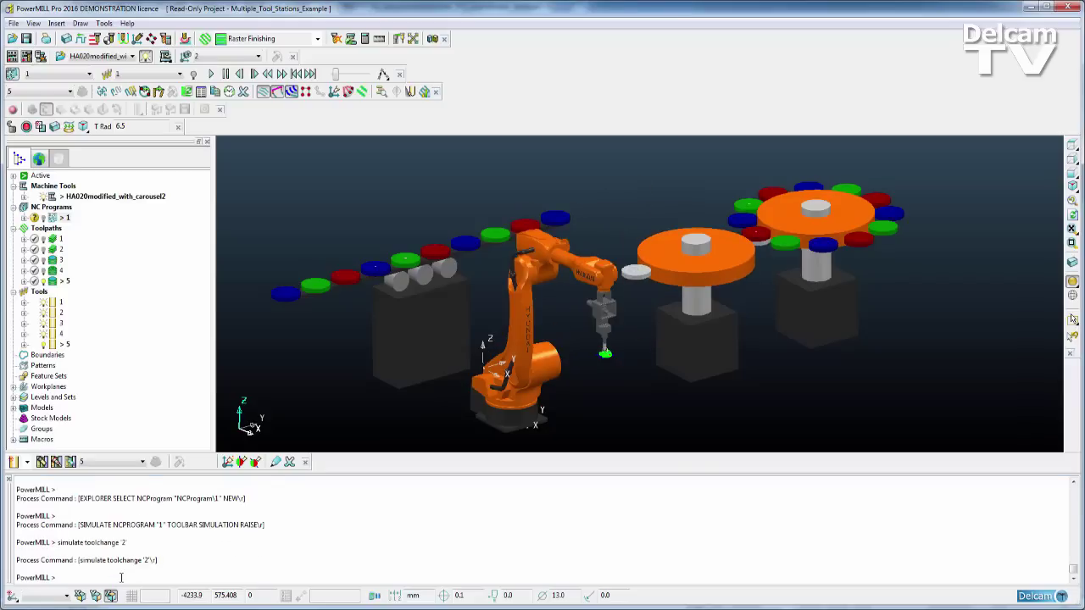
{"action": "left_click", "coordinate": [383, 74]}
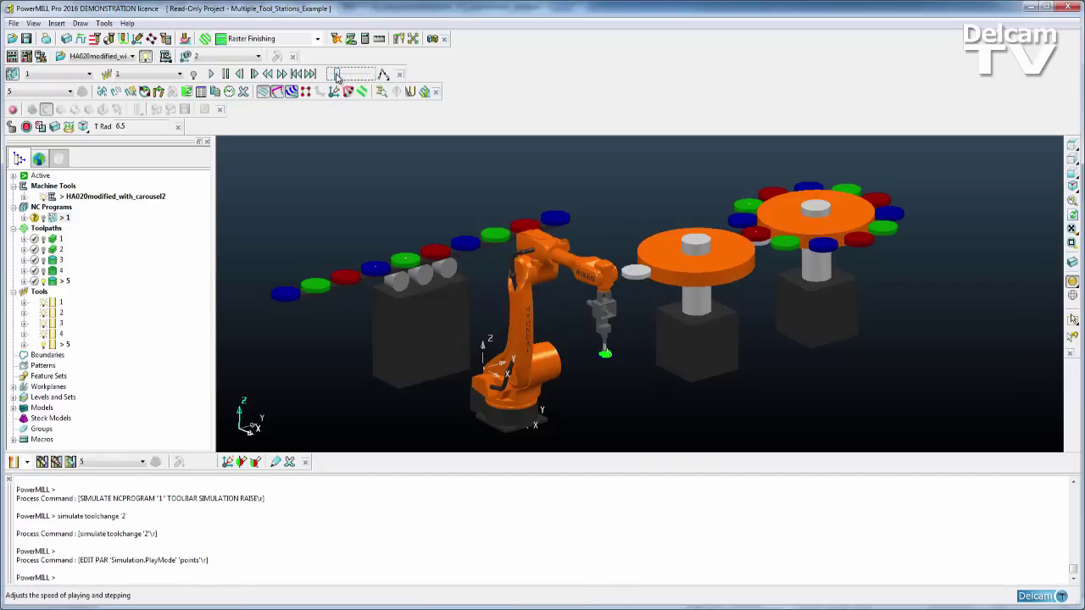
{"action": "left_click", "coordinate": [336, 75]}
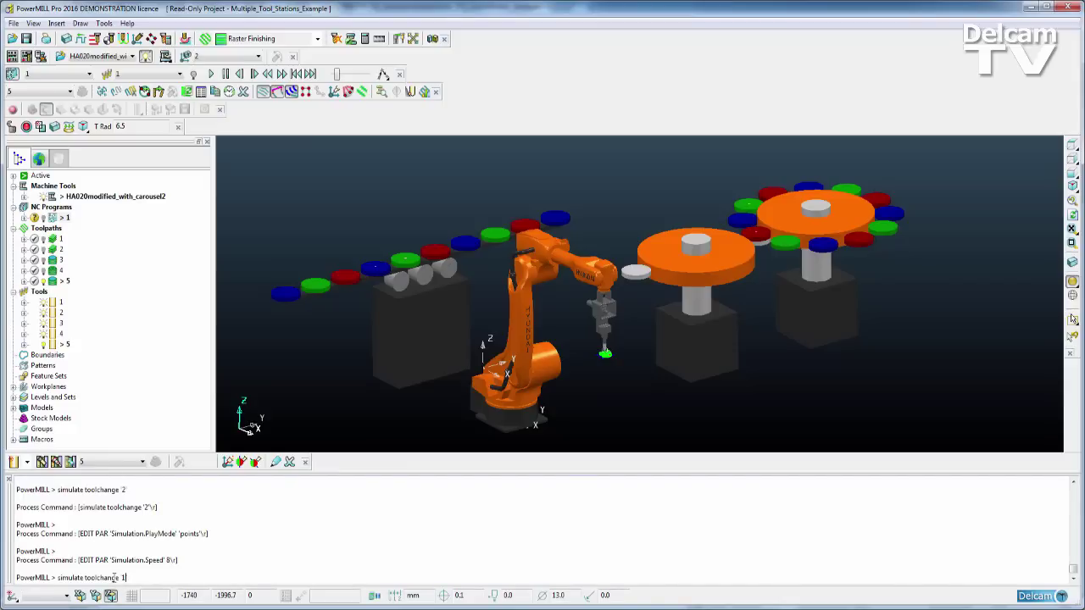
{"action": "key", "text": "Return"}
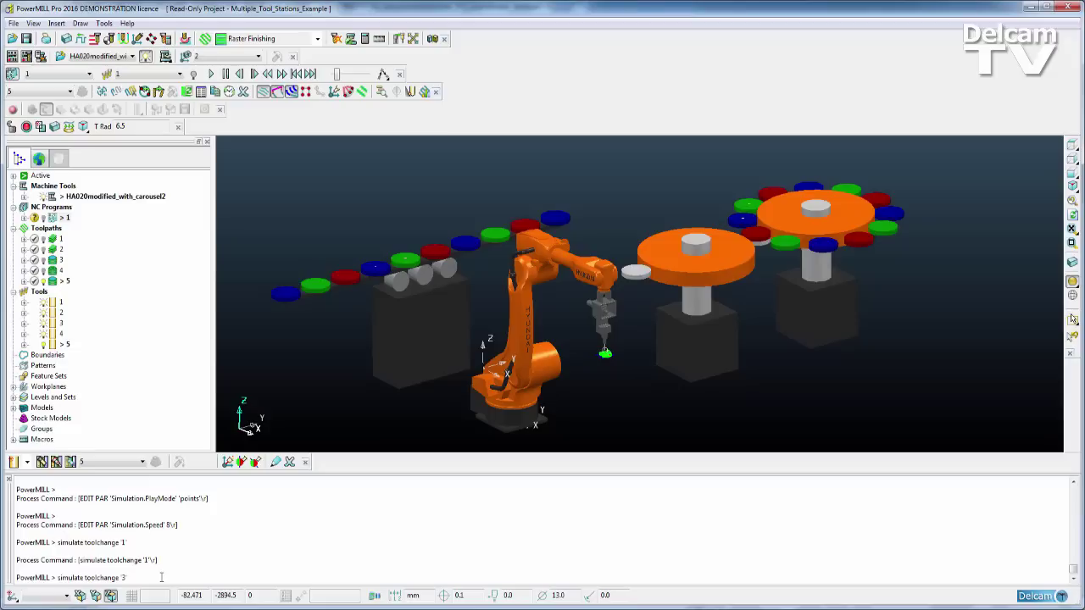
{"action": "key", "text": "Return"}
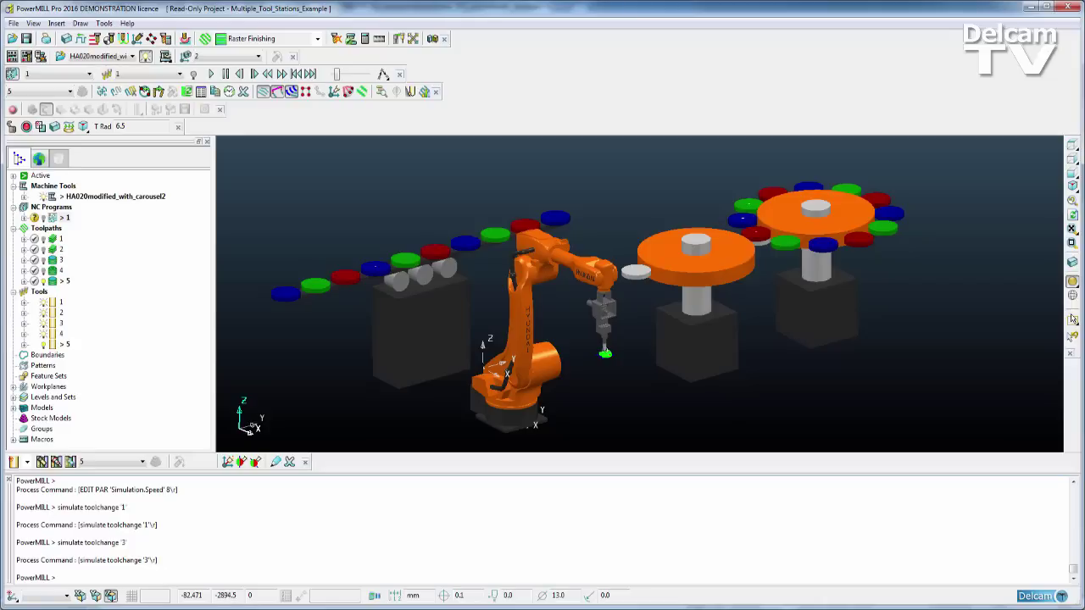
In Explorer, open Multiple_Tool_Stations_Example then its mtddata folder holding HA020modified_with_carousel2.mtd.
{"action": "left_click", "coordinate": [135, 555]}
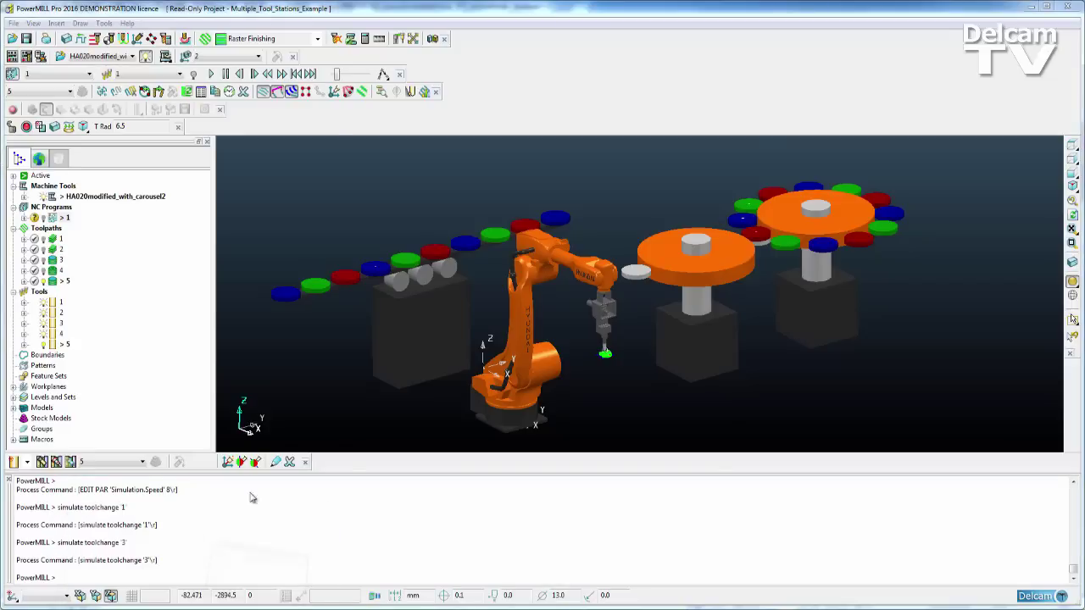
{"action": "double_click", "coordinate": [479, 188]}
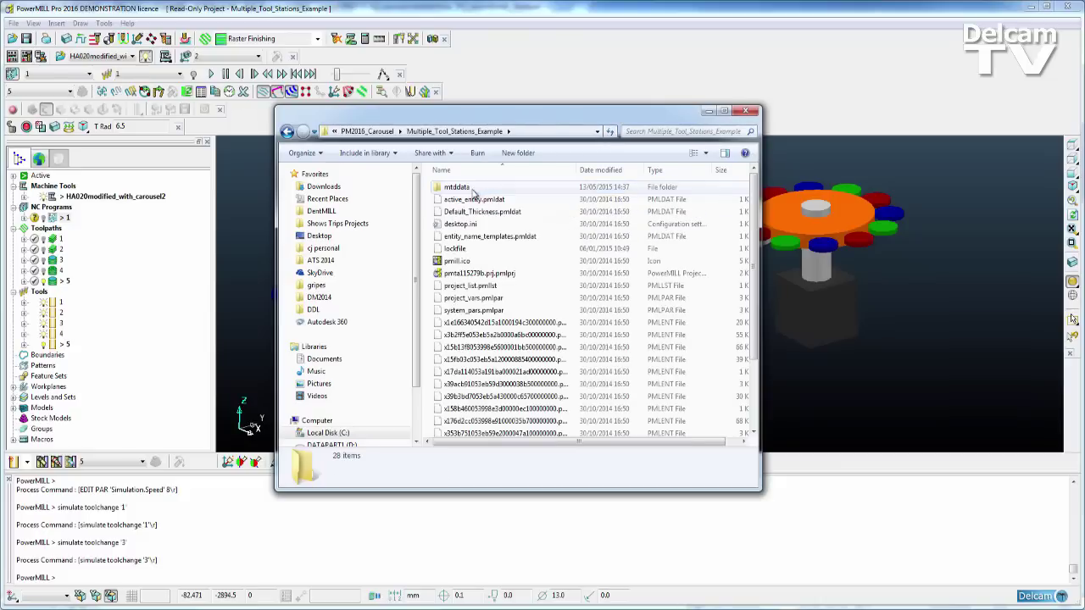
{"action": "double_click", "coordinate": [457, 187]}
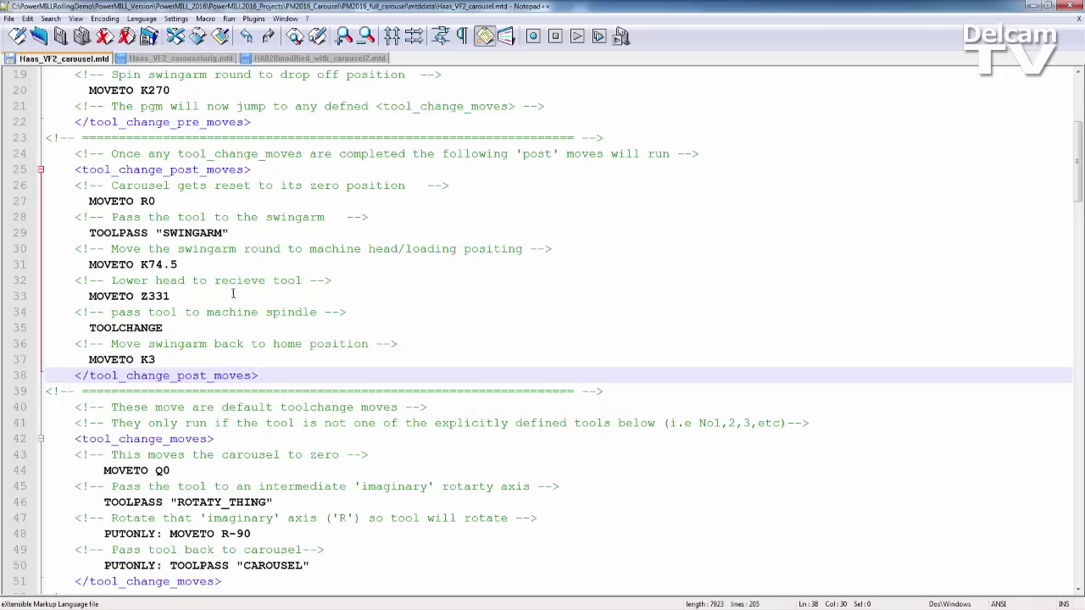
Scroll through HA020modified_with_carousel2.mtd's tool_change_pre_moves and tool_change_moves sections for tools 1 and 2.
{"action": "left_click", "coordinate": [320, 59]}
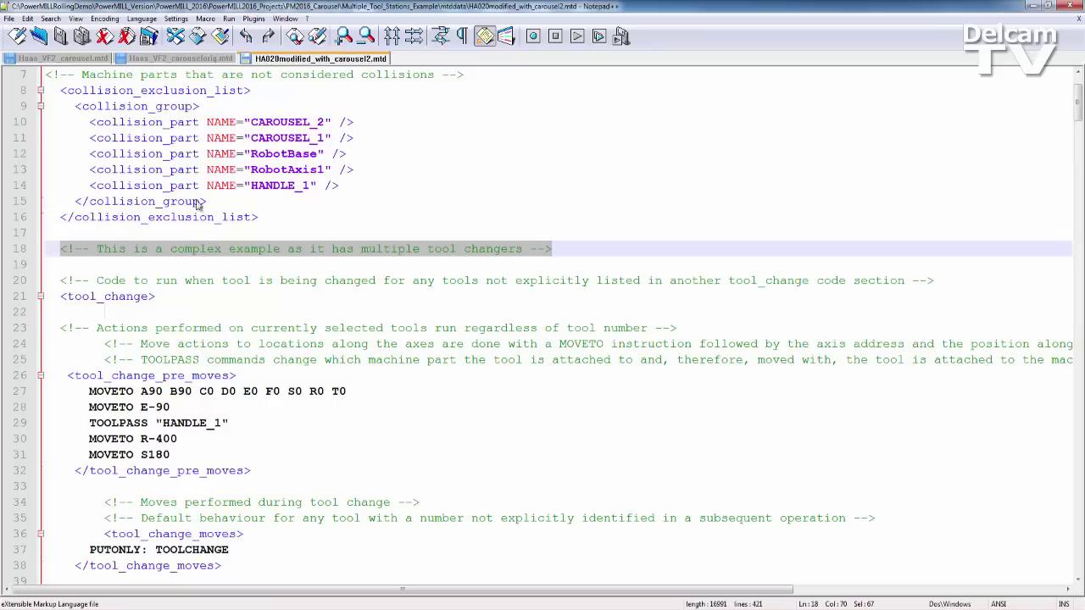
{"action": "scroll", "coordinate": [391, 240], "scroll_direction": "down", "scroll_amount": 2}
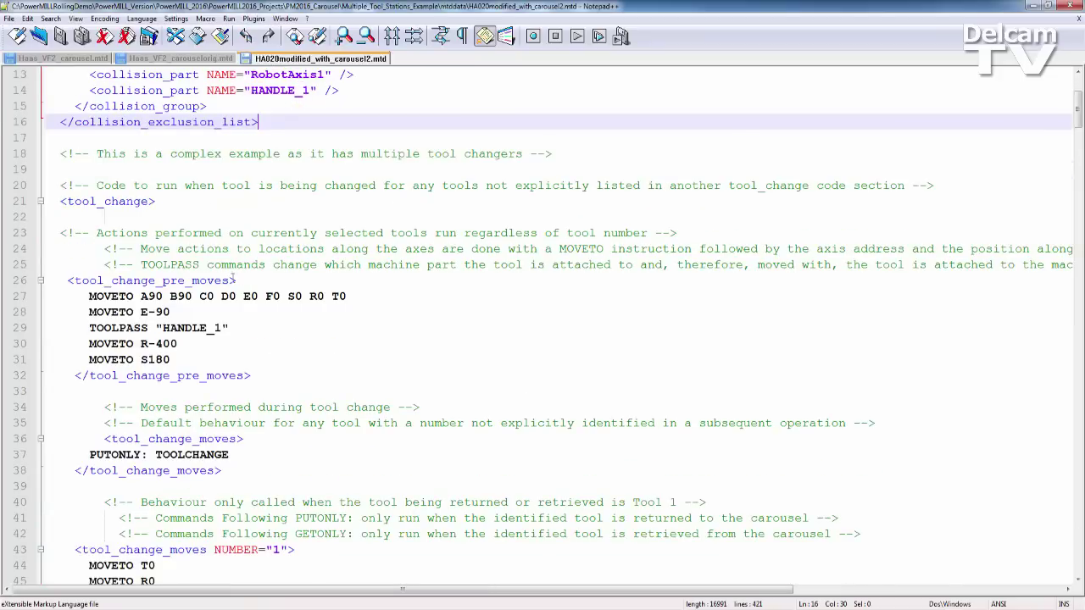
{"action": "left_click_drag", "start_coordinate": [70, 232], "coordinate": [307, 263]}
{"action": "left_click", "coordinate": [432, 341]}
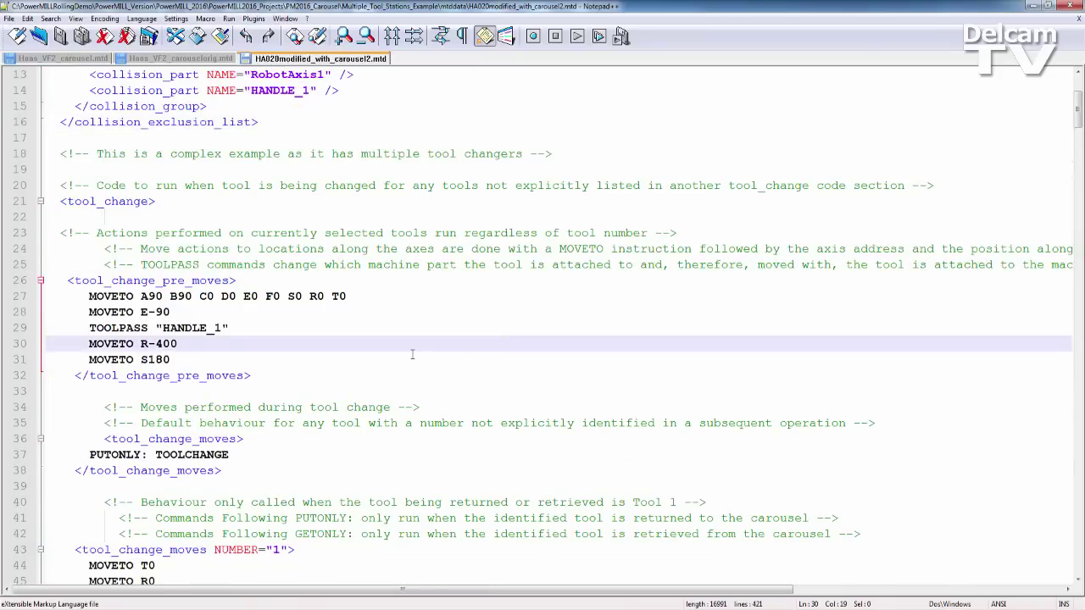
{"action": "scroll", "coordinate": [395, 350], "scroll_direction": "down", "scroll_amount": 1}
{"action": "scroll", "coordinate": [395, 350], "scroll_direction": "down", "scroll_amount": 4}
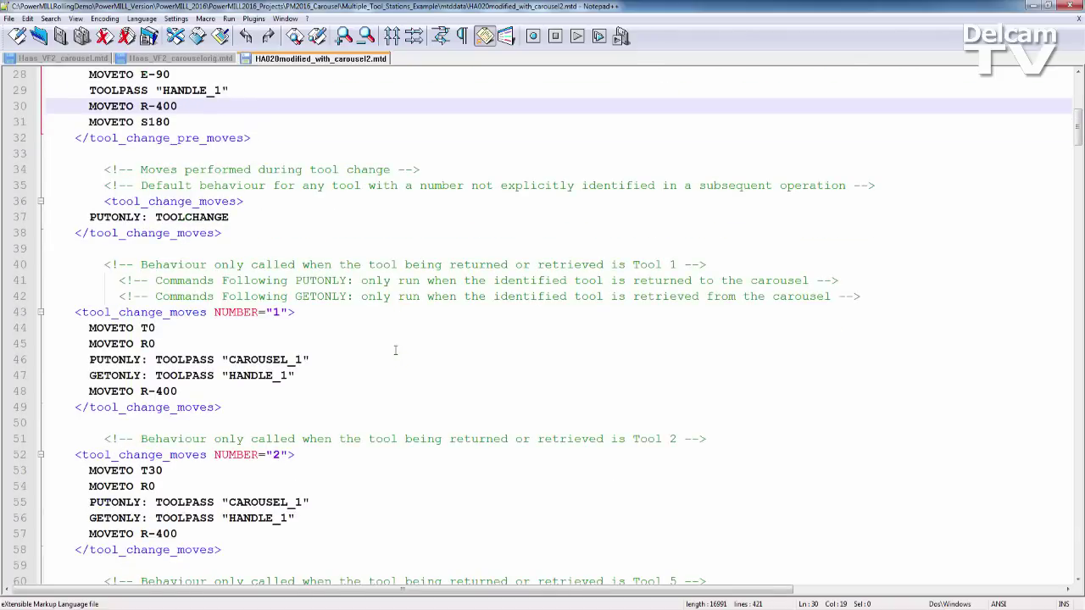
{"action": "scroll", "coordinate": [395, 350], "scroll_direction": "down", "scroll_amount": 1}
{"action": "scroll", "coordinate": [357, 349], "scroll_direction": "down", "scroll_amount": 8}
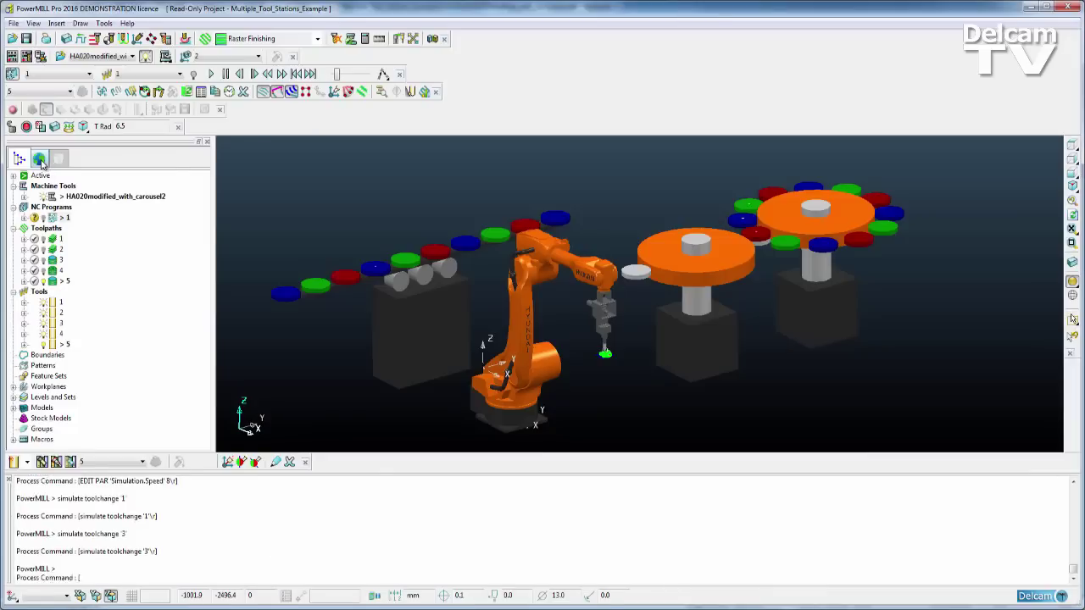
Load the Carousel Tool Change Simulation project PM2016_full_carousel from the Resources page.
{"action": "left_click", "coordinate": [39, 159]}
{"action": "left_click", "coordinate": [79, 398]}
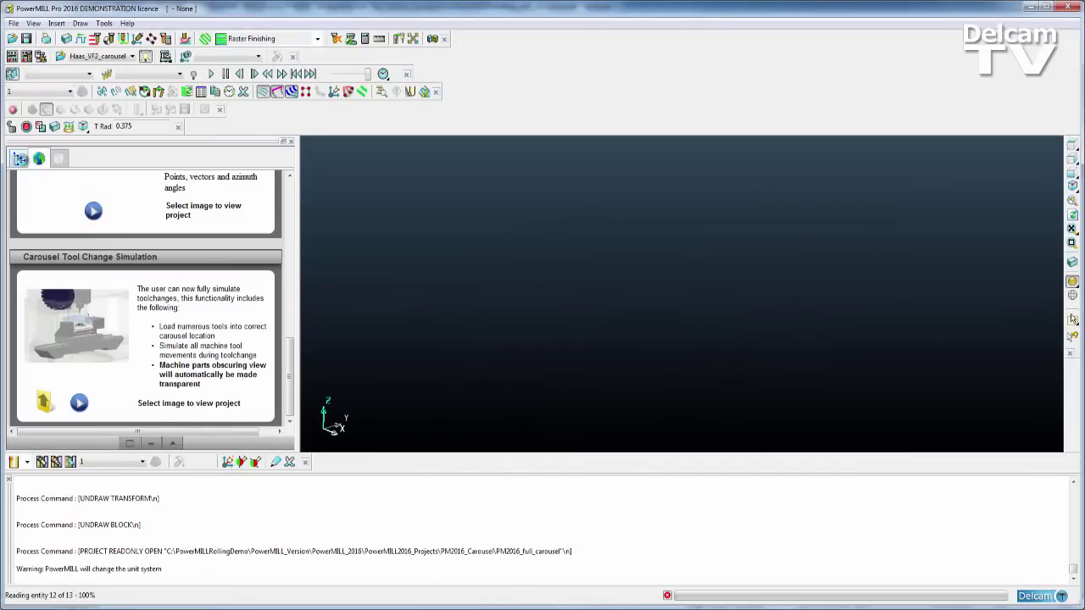
{"action": "left_click", "coordinate": [18, 159]}
Orbit and zoom onto the Haas VF2 and select the Haas_VF2_carousel machine tool.
{"action": "middle_click_drag", "start_coordinate": [521, 297], "coordinate": [819, 415]}
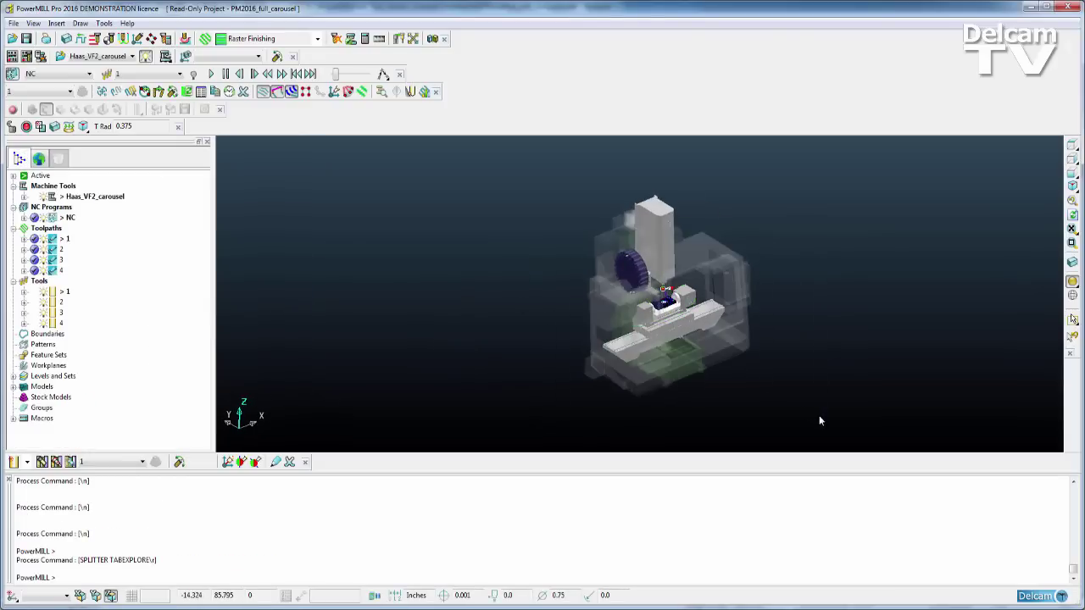
{"action": "scroll", "coordinate": [716, 378], "scroll_direction": "up", "scroll_amount": 5}
{"action": "scroll", "coordinate": [659, 375], "scroll_direction": "down", "scroll_amount": 5}
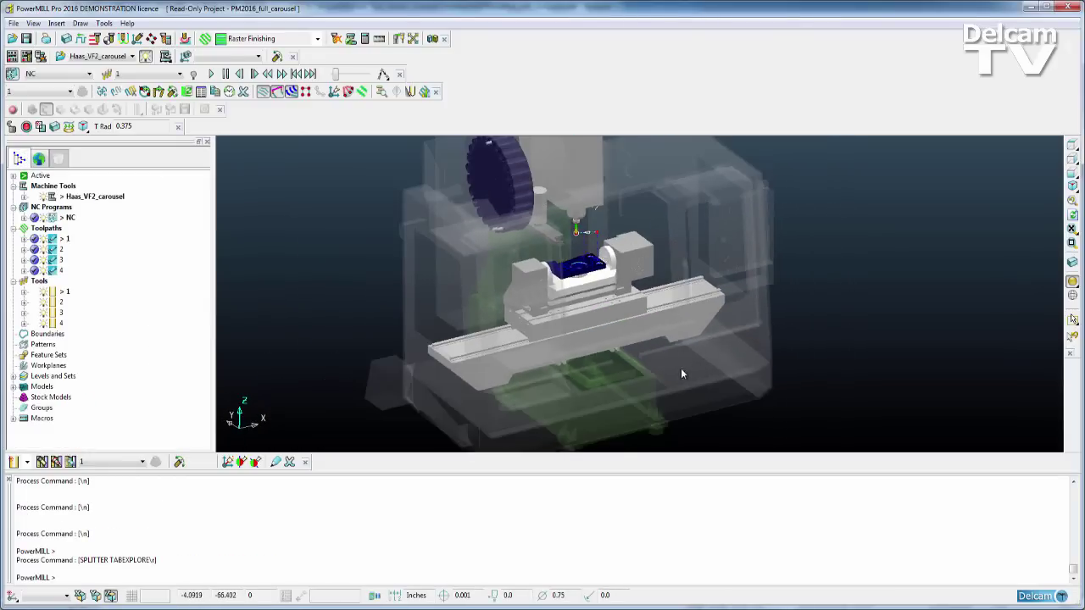
{"action": "left_click", "coordinate": [93, 195]}
Set the Haas_VF2_carousel Part opacity to 100 in machine tool settings, then view from the front.
{"action": "right_click", "coordinate": [97, 196]}
{"action": "left_click", "coordinate": [135, 259]}
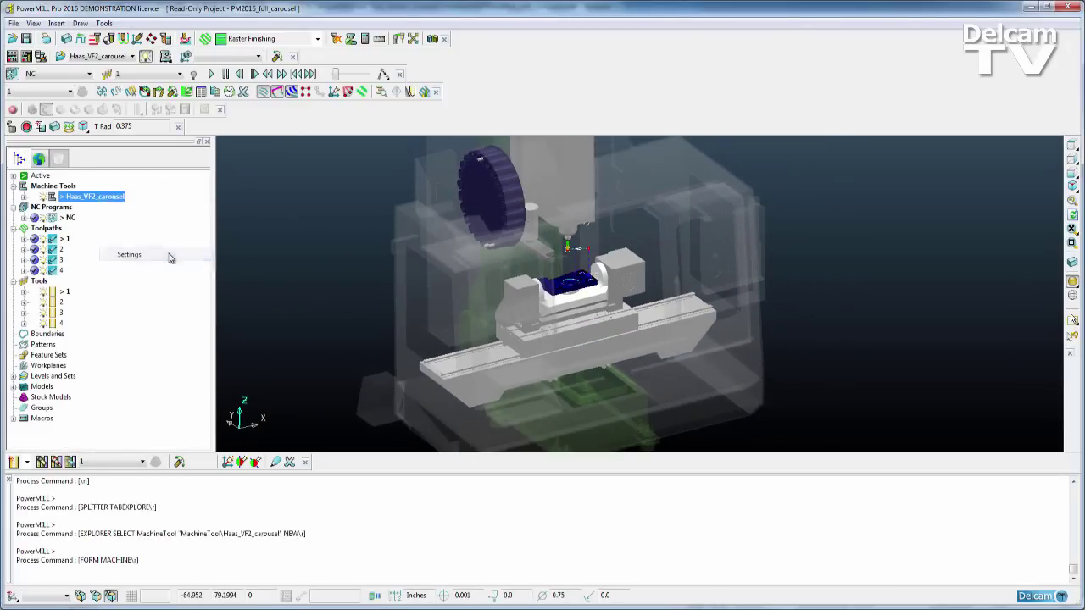
{"action": "left_click", "coordinate": [61, 213]}
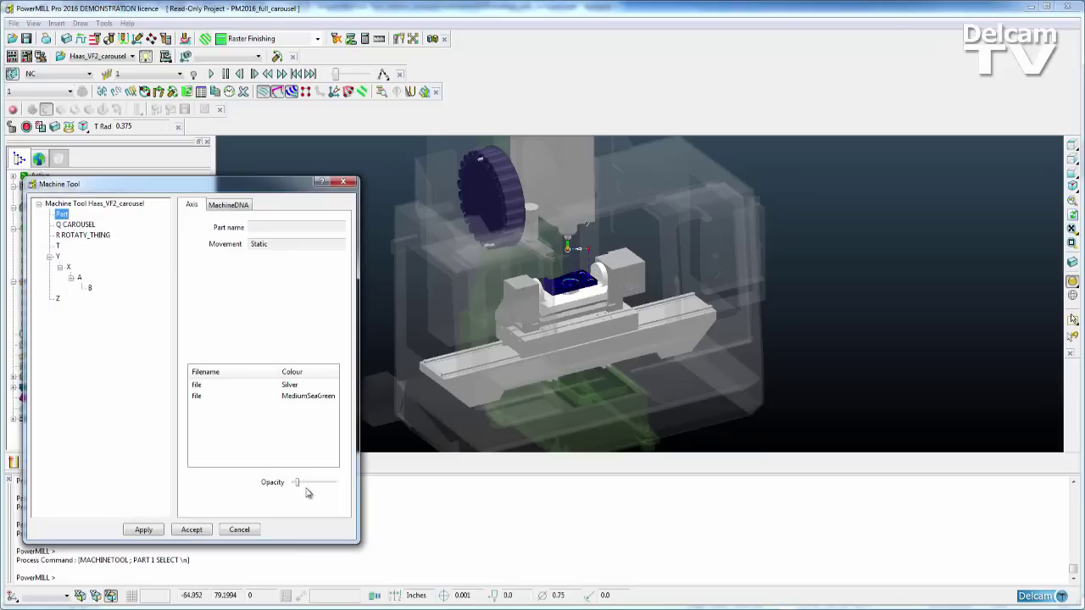
{"action": "left_click_drag", "start_coordinate": [297, 483], "coordinate": [335, 482]}
{"action": "left_click", "coordinate": [143, 530]}
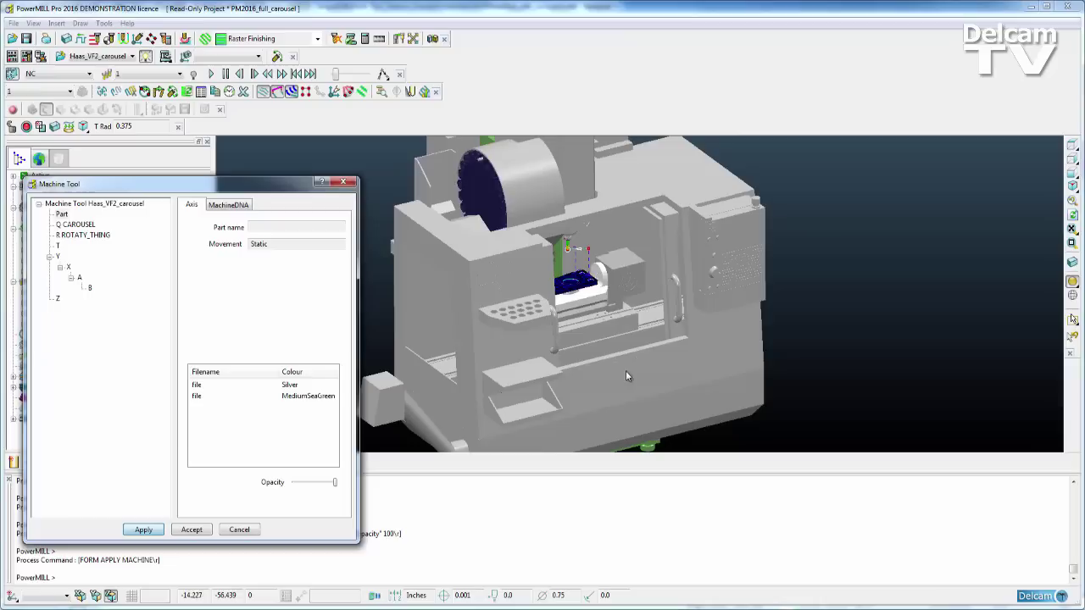
{"action": "left_click", "coordinate": [175, 531]}
{"action": "middle_click_drag", "start_coordinate": [676, 351], "coordinate": [595, 321]}
{"action": "scroll", "coordinate": [593, 322], "scroll_direction": "up", "scroll_amount": 4}
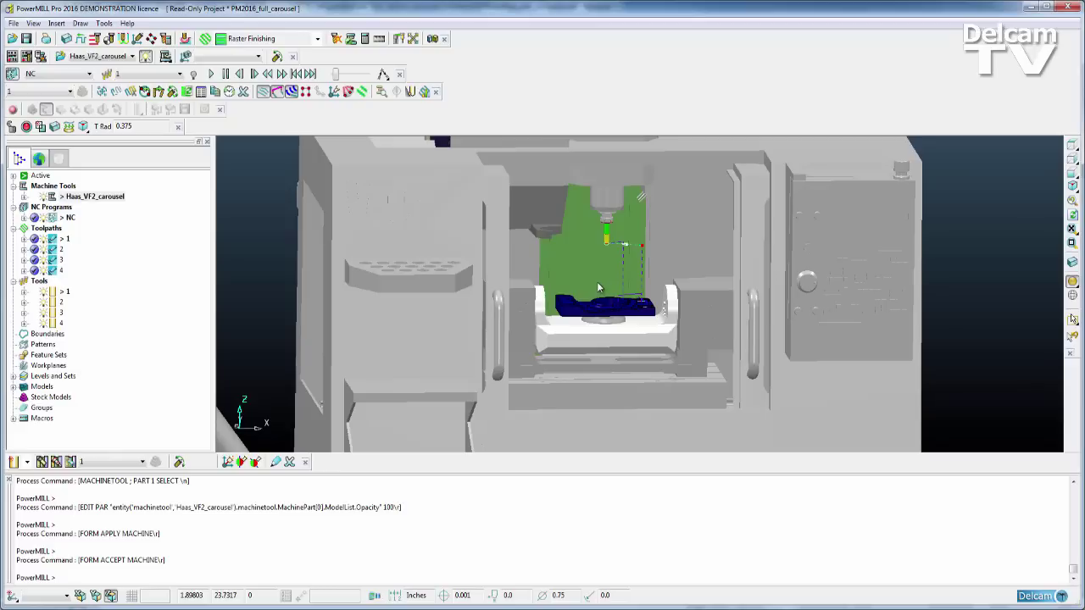
Orbit and zoom to an angled view of the Haas VF2 spindle, tool and rotary table.
{"action": "middle_click_drag", "start_coordinate": [611, 284], "coordinate": [736, 315]}
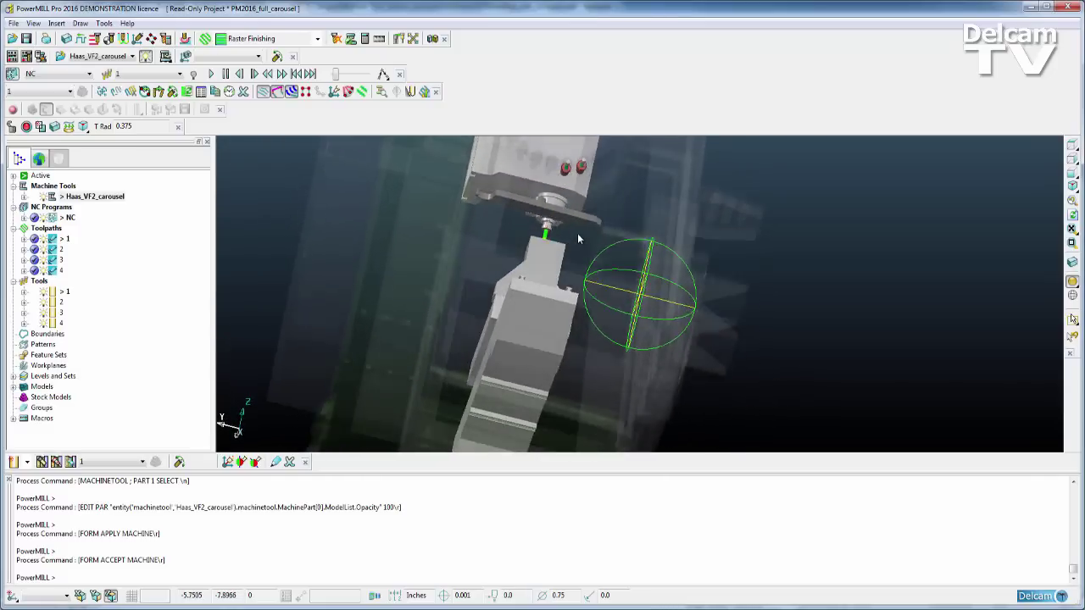
{"action": "scroll", "coordinate": [577, 233], "scroll_direction": "up", "scroll_amount": 3}
{"action": "scroll", "coordinate": [612, 254], "scroll_direction": "up", "scroll_amount": 4}
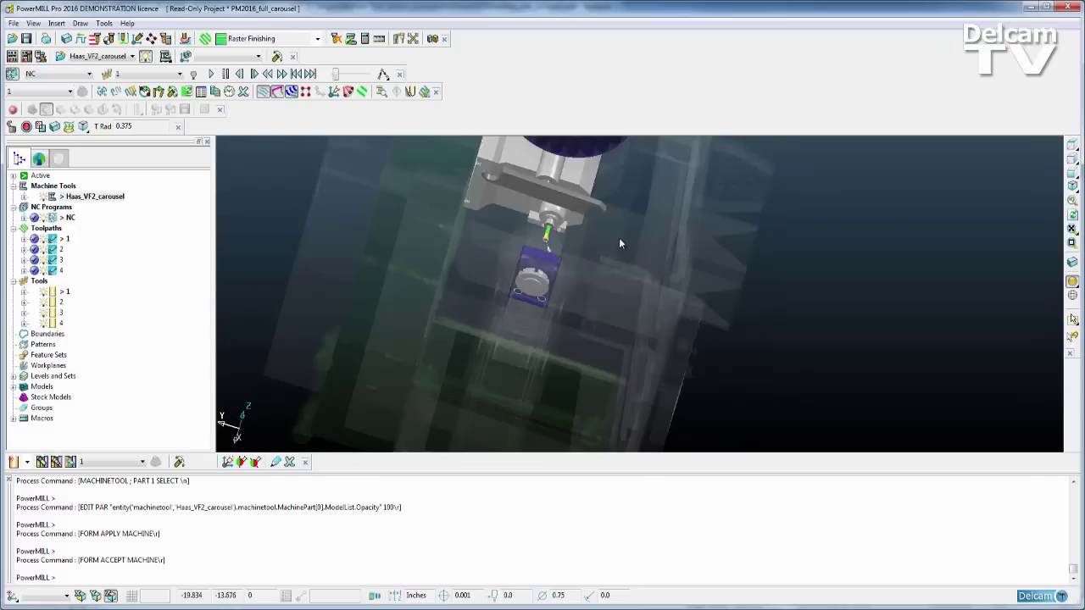